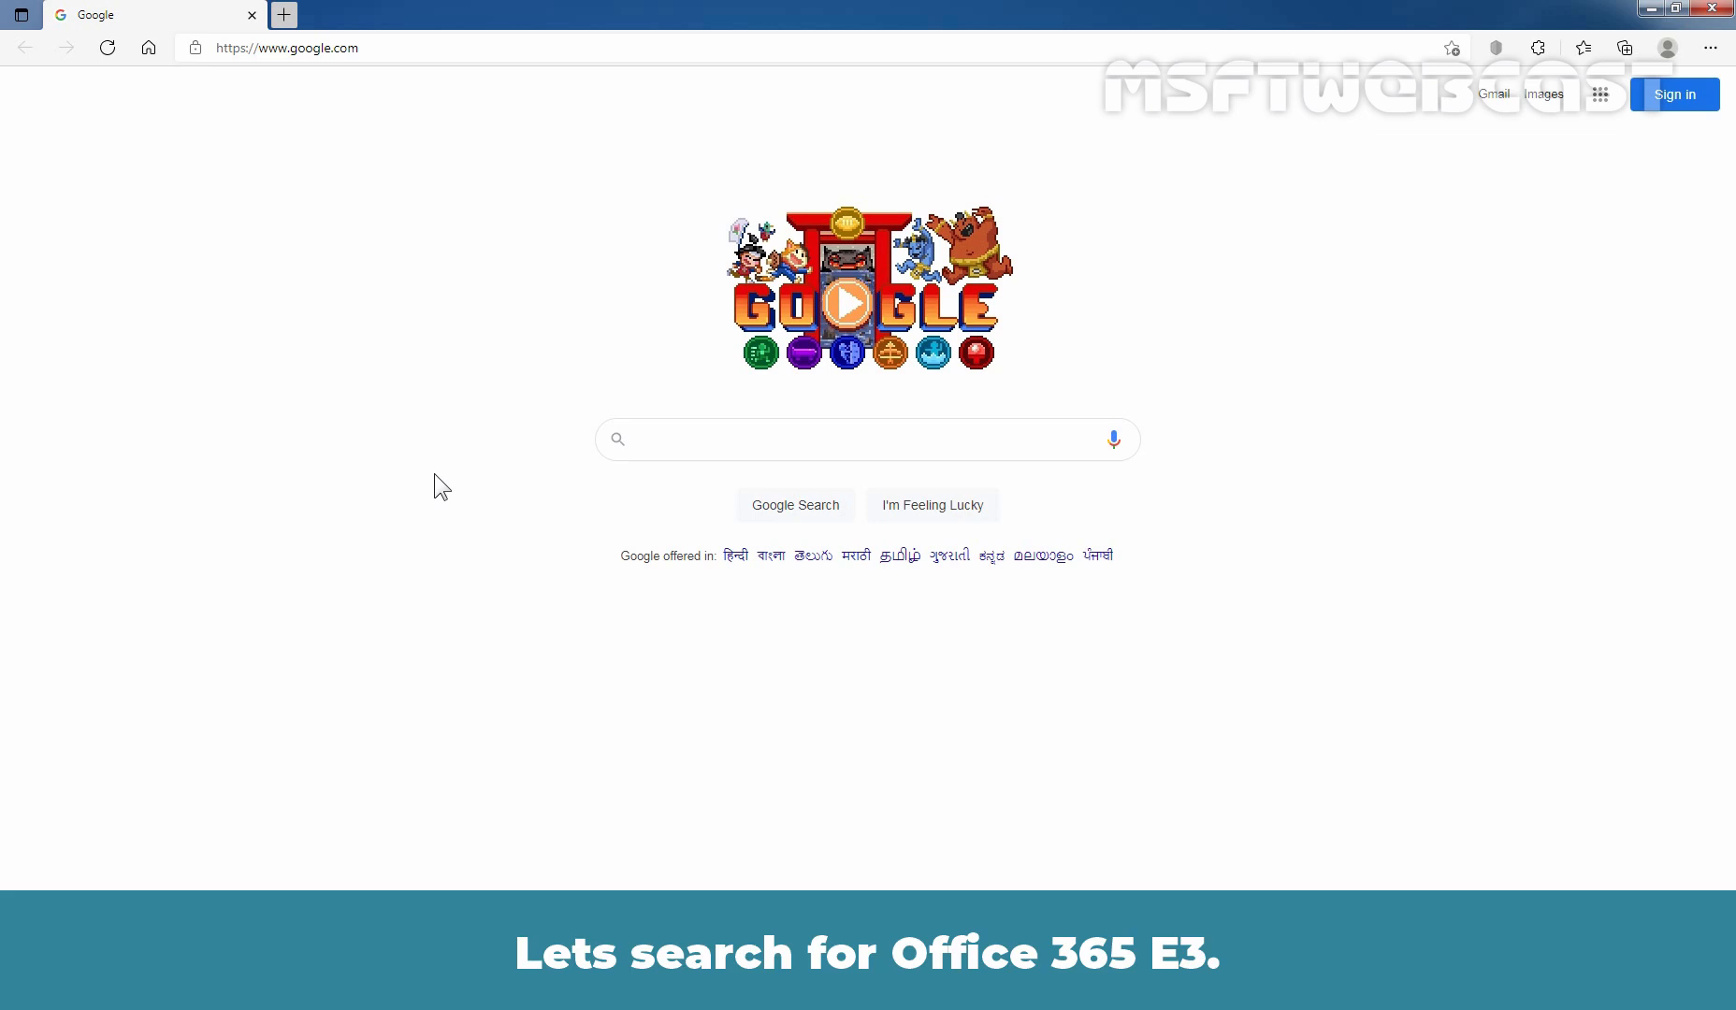
Search Google for 'office 365 e3'.
{"action": "left_click", "coordinate": [676, 438]}
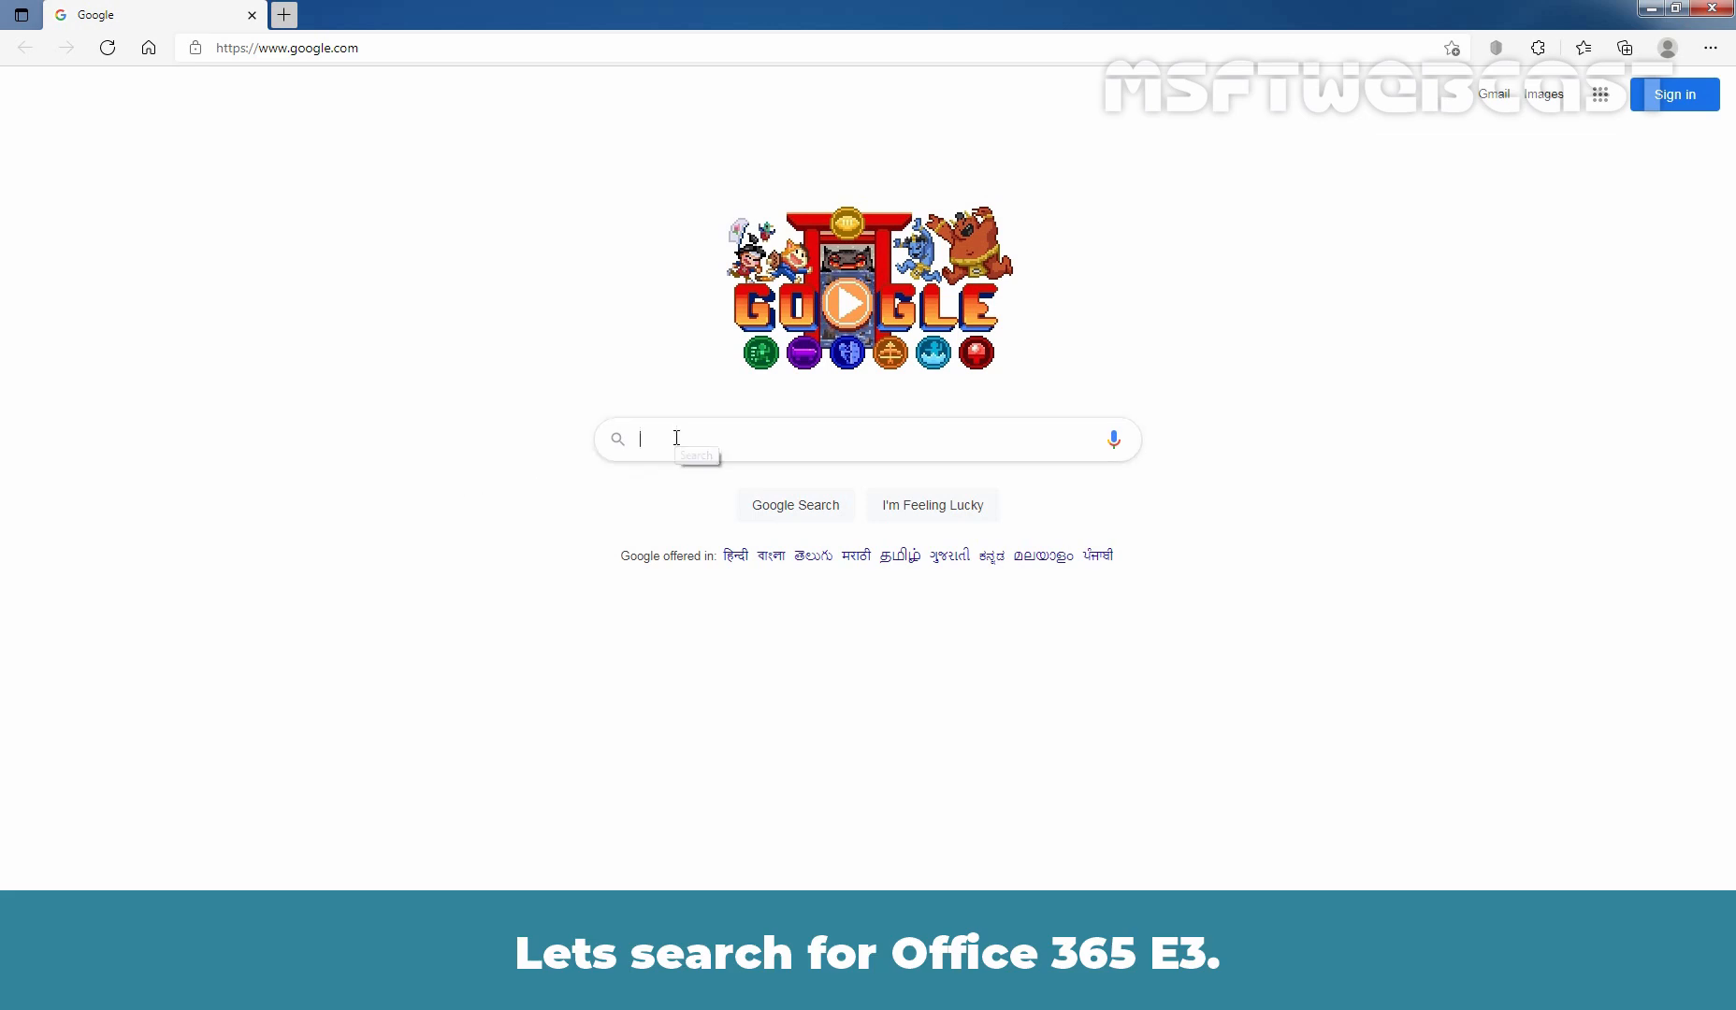
{"action": "type", "text": "office"}
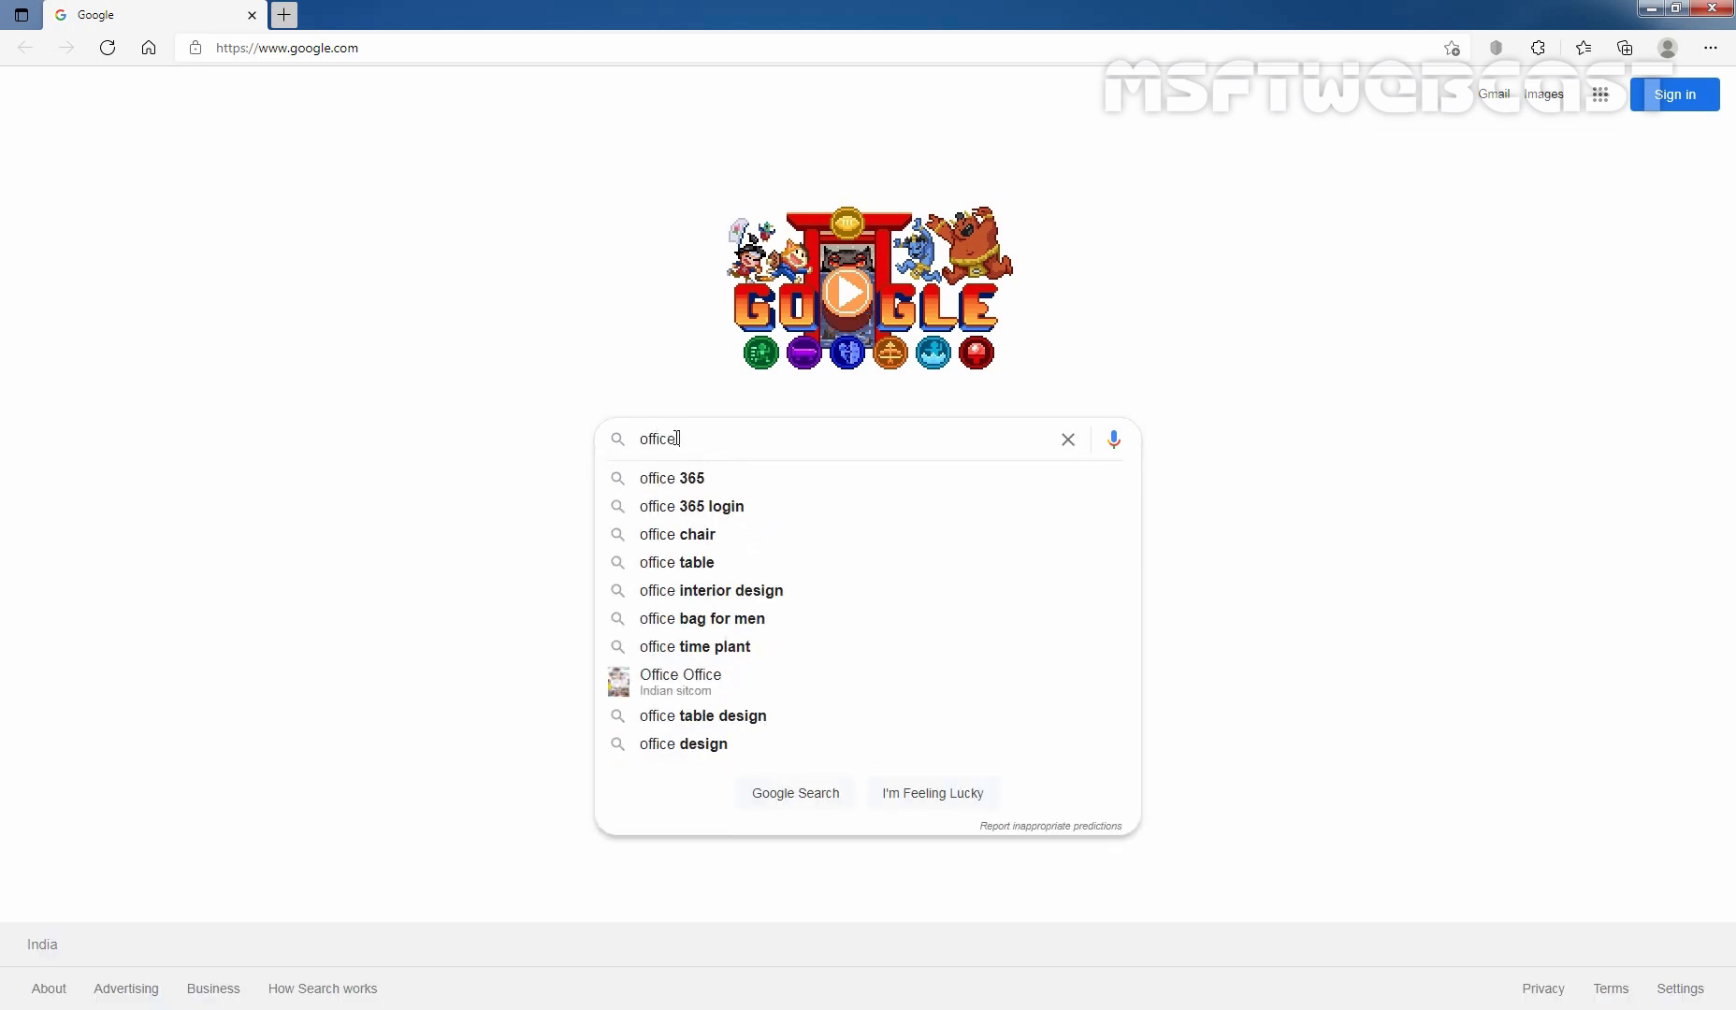
{"action": "type", "text": " 365 e3"}
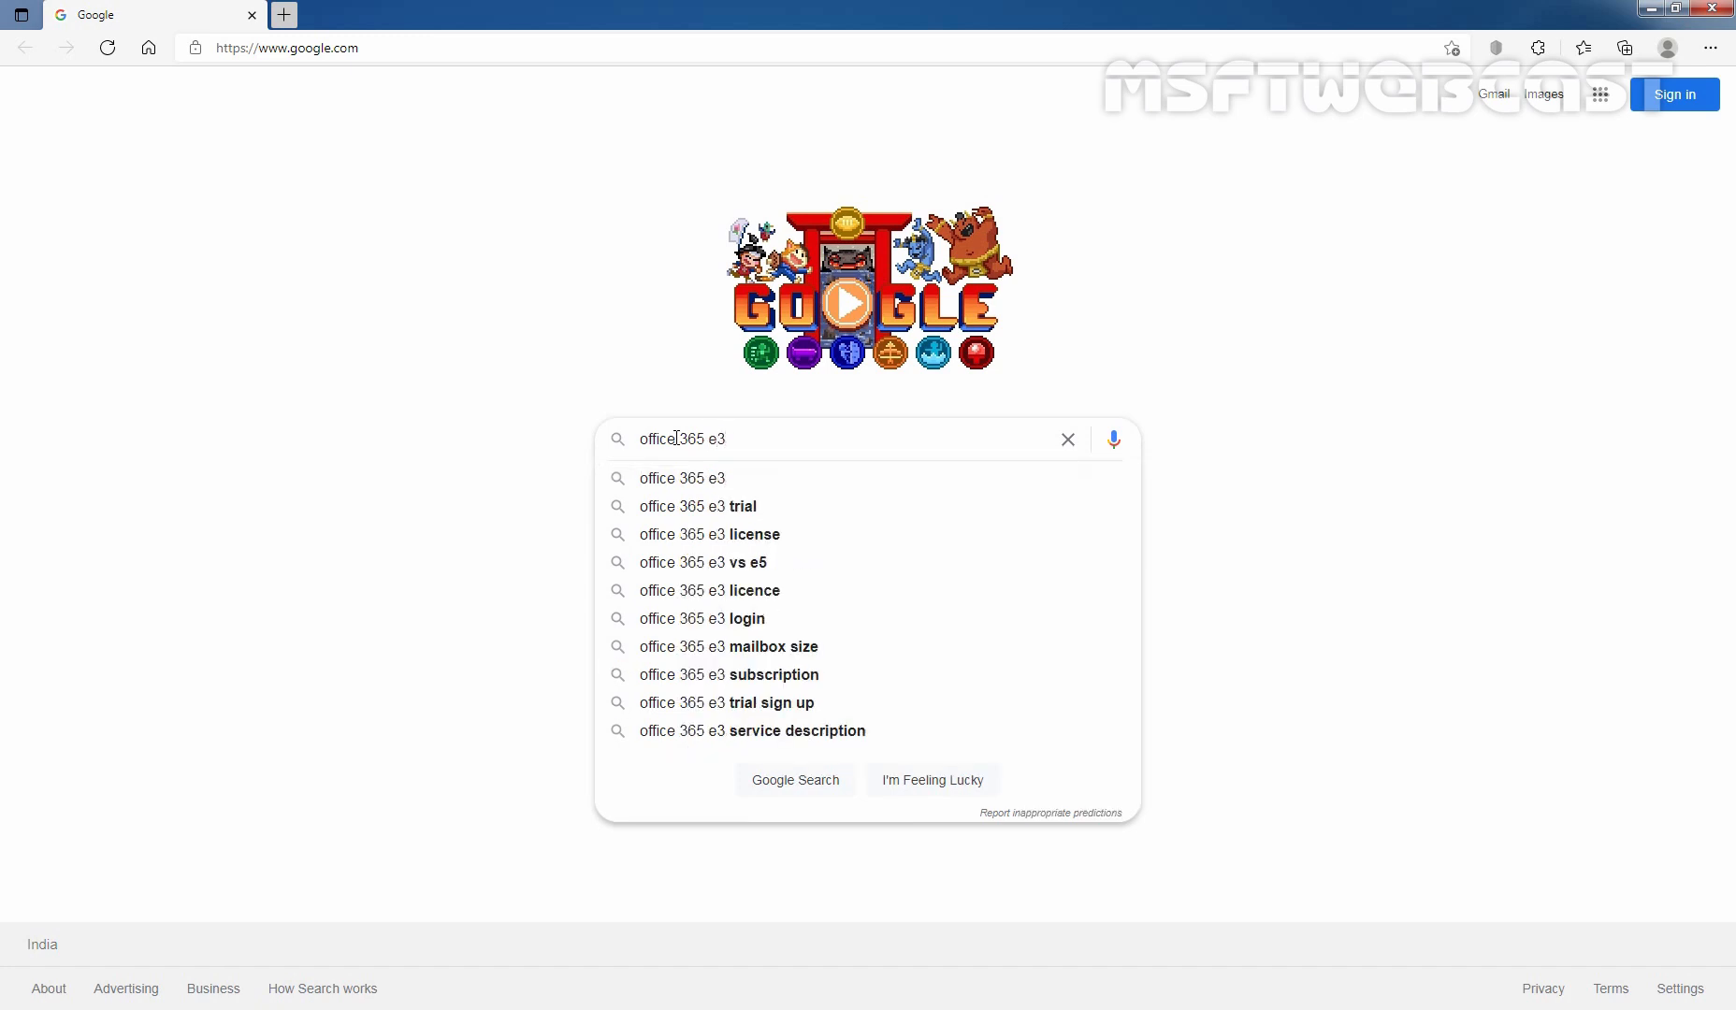
{"action": "key", "text": "Return"}
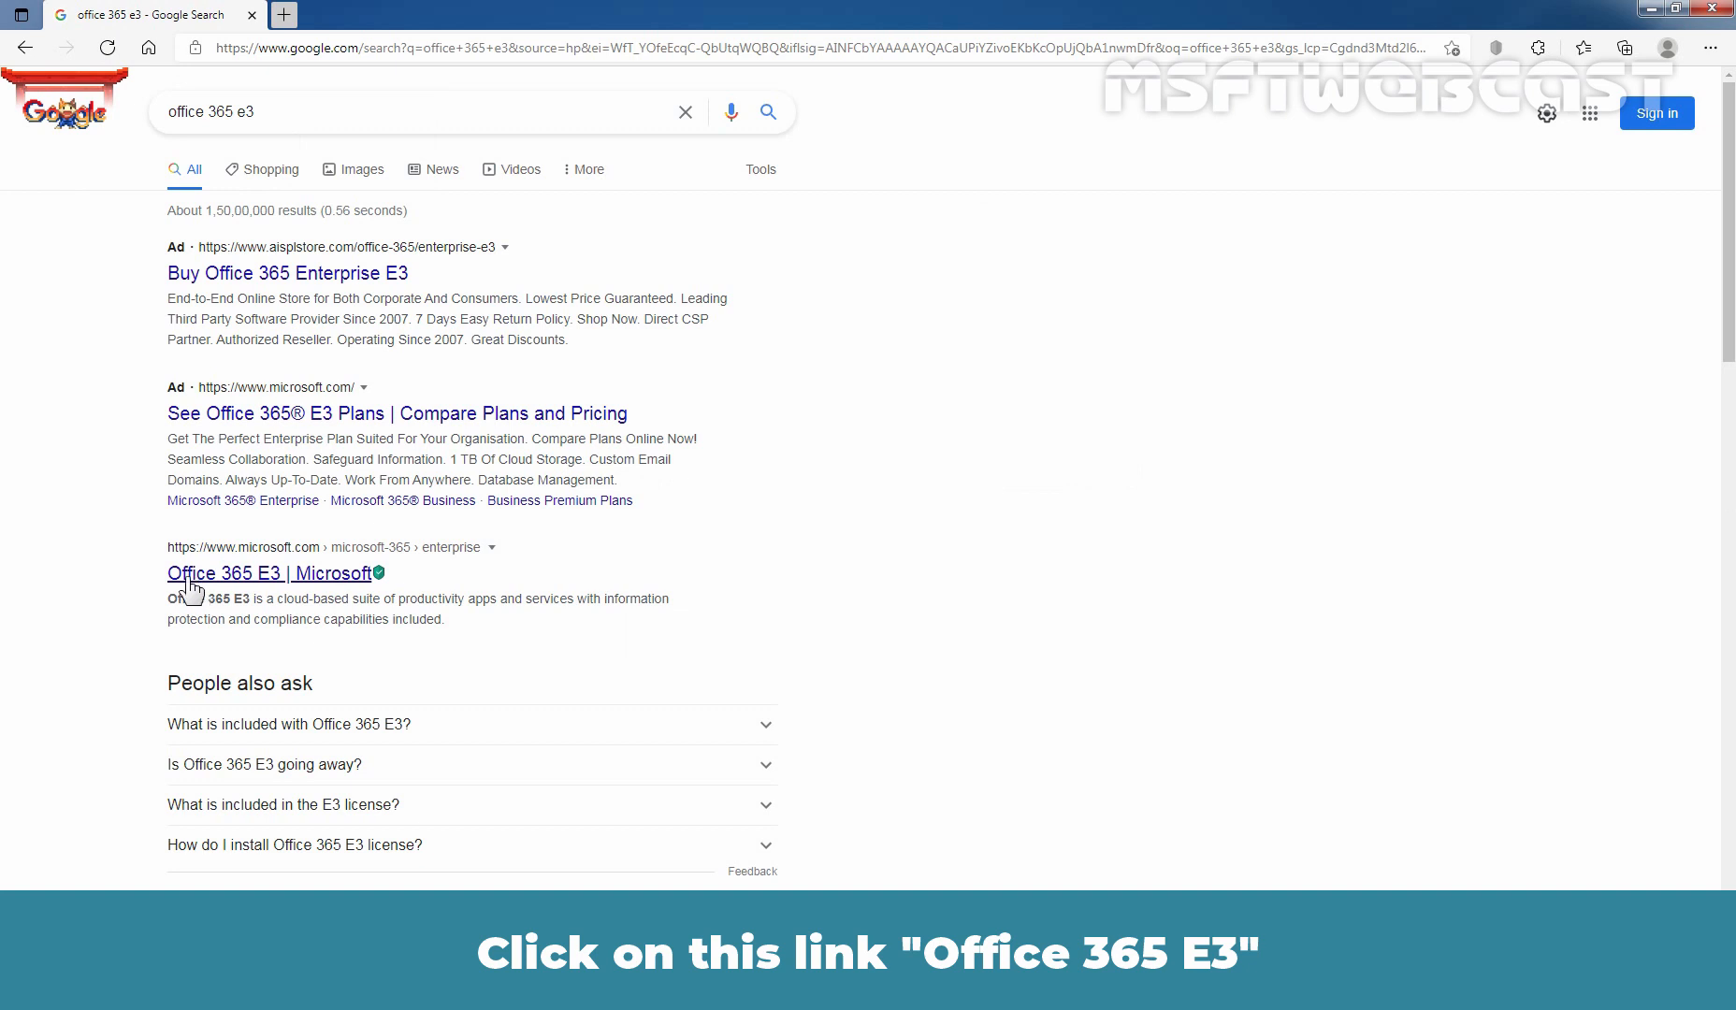
Open the 'Office 365 E3 | Microsoft' result and start its Free trial sign-up.
{"action": "left_click", "coordinate": [294, 574]}
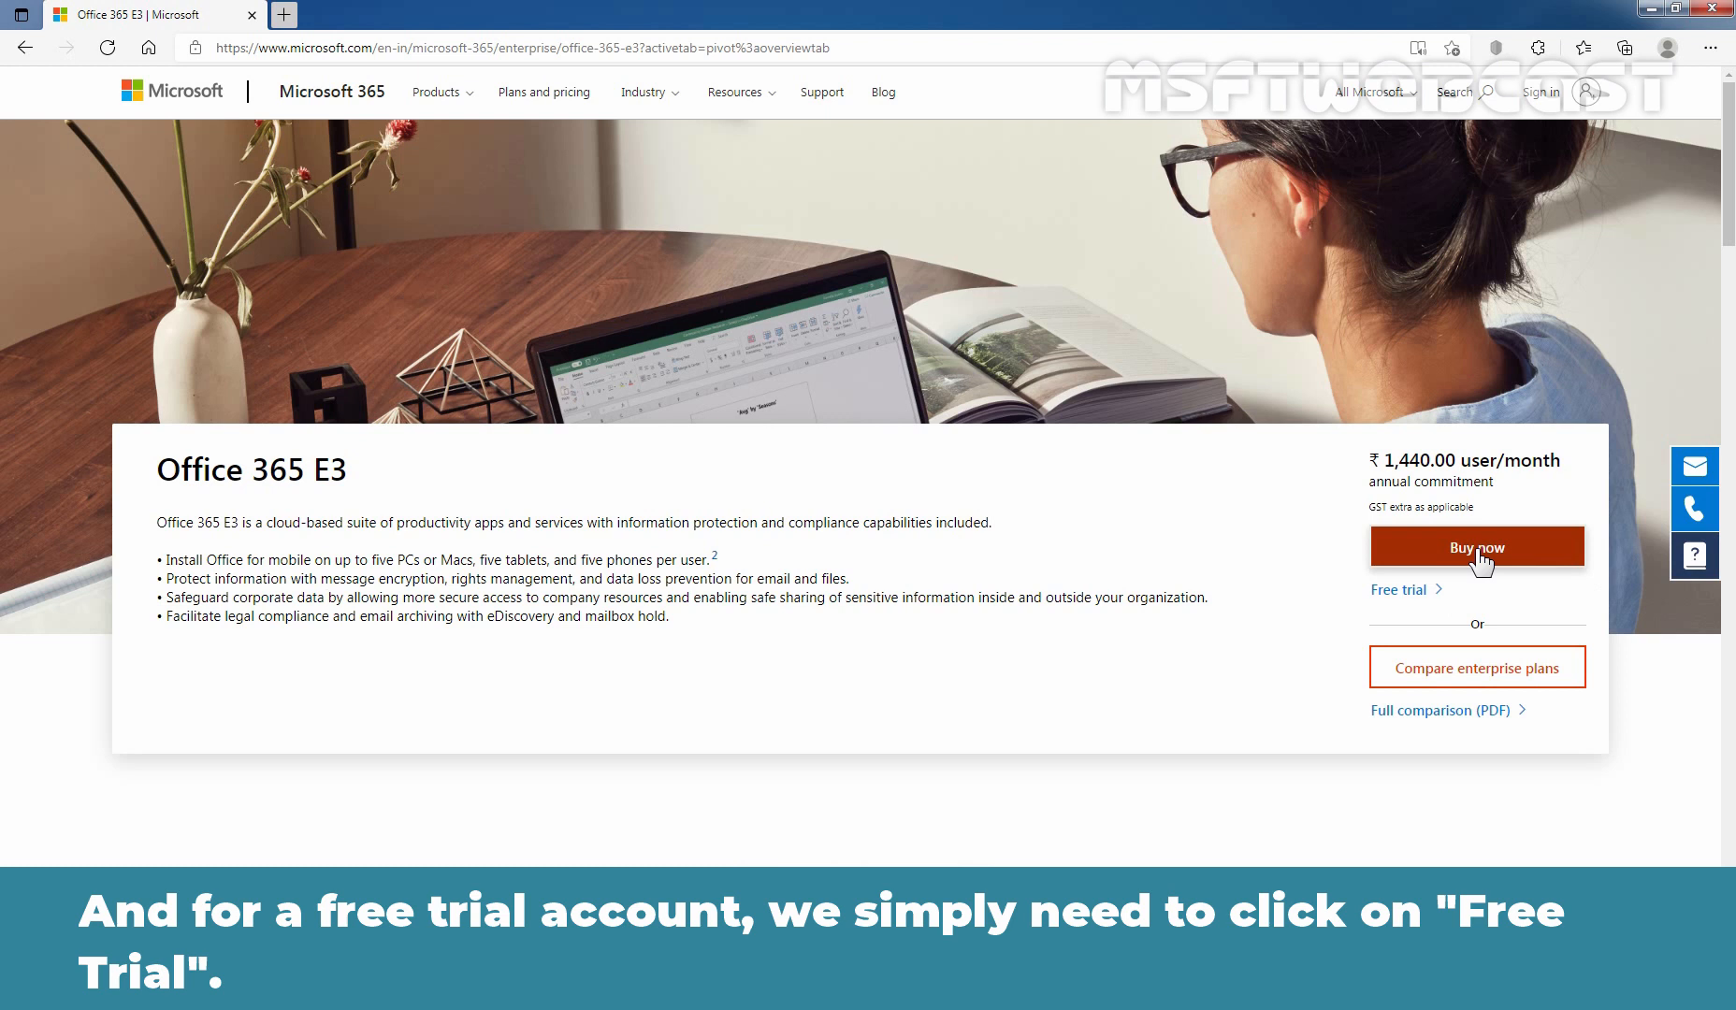
{"action": "left_click", "coordinate": [1396, 595]}
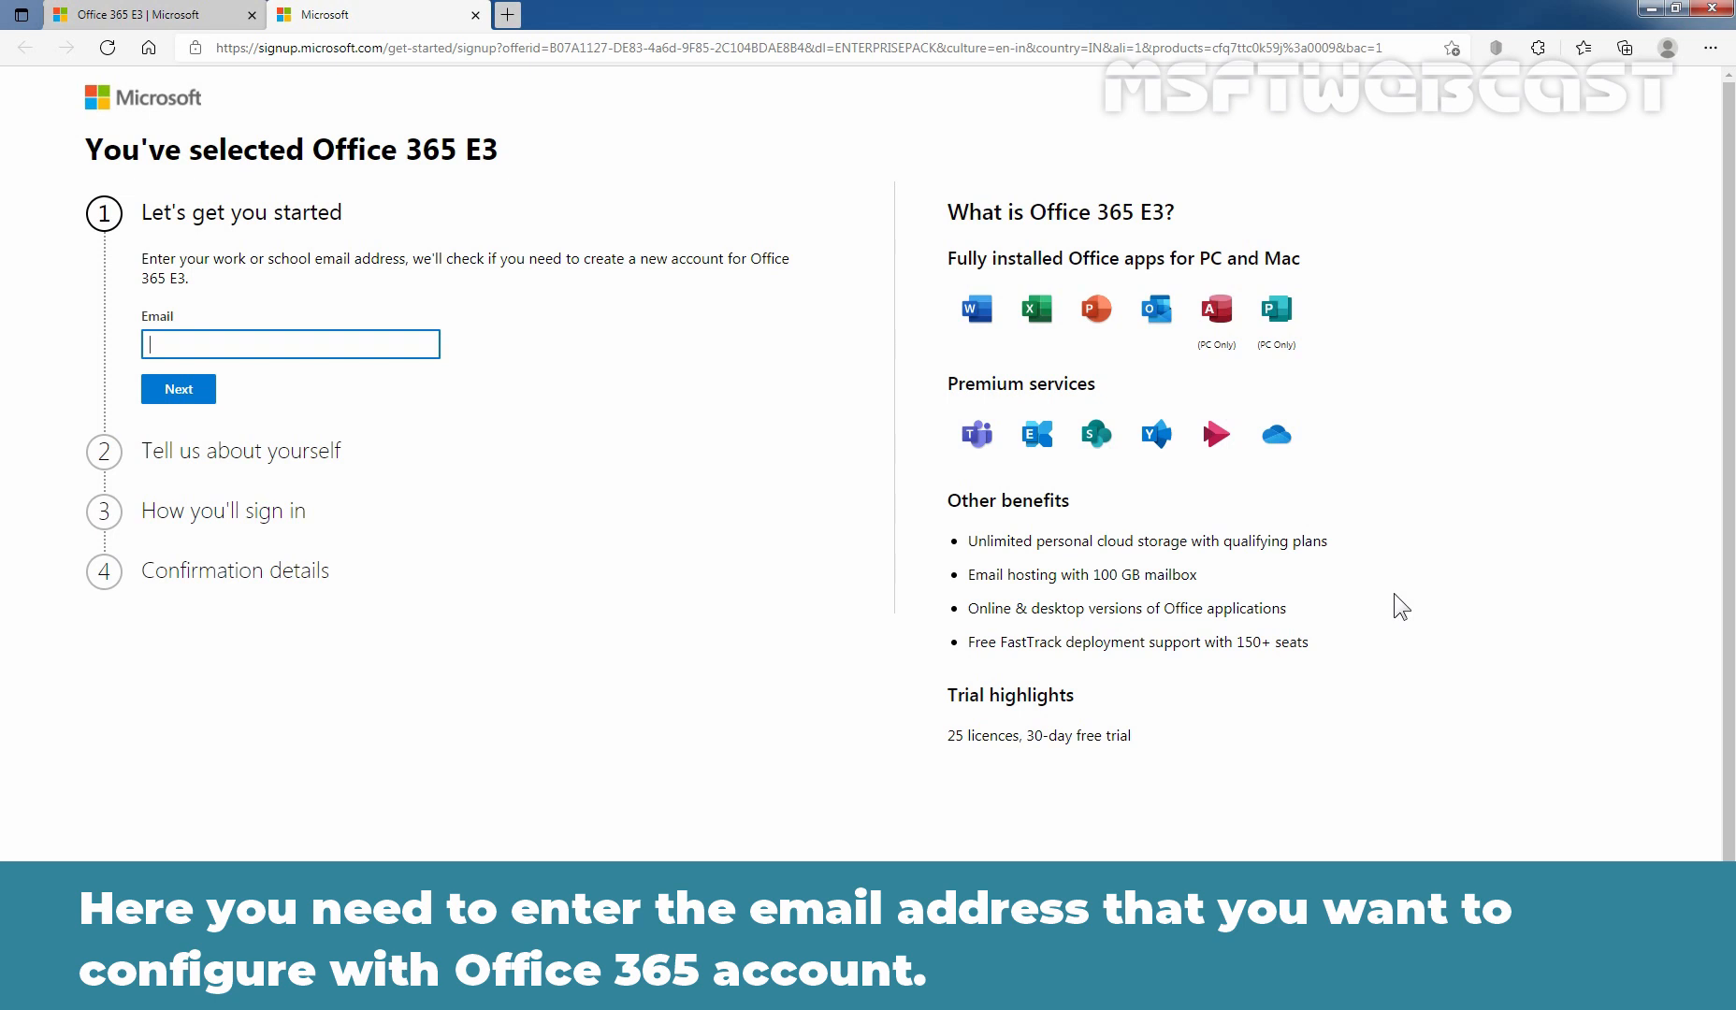
Paste the email address into the sign-up form and choose to set up a new account.
{"action": "key", "text": "ctrl+v"}
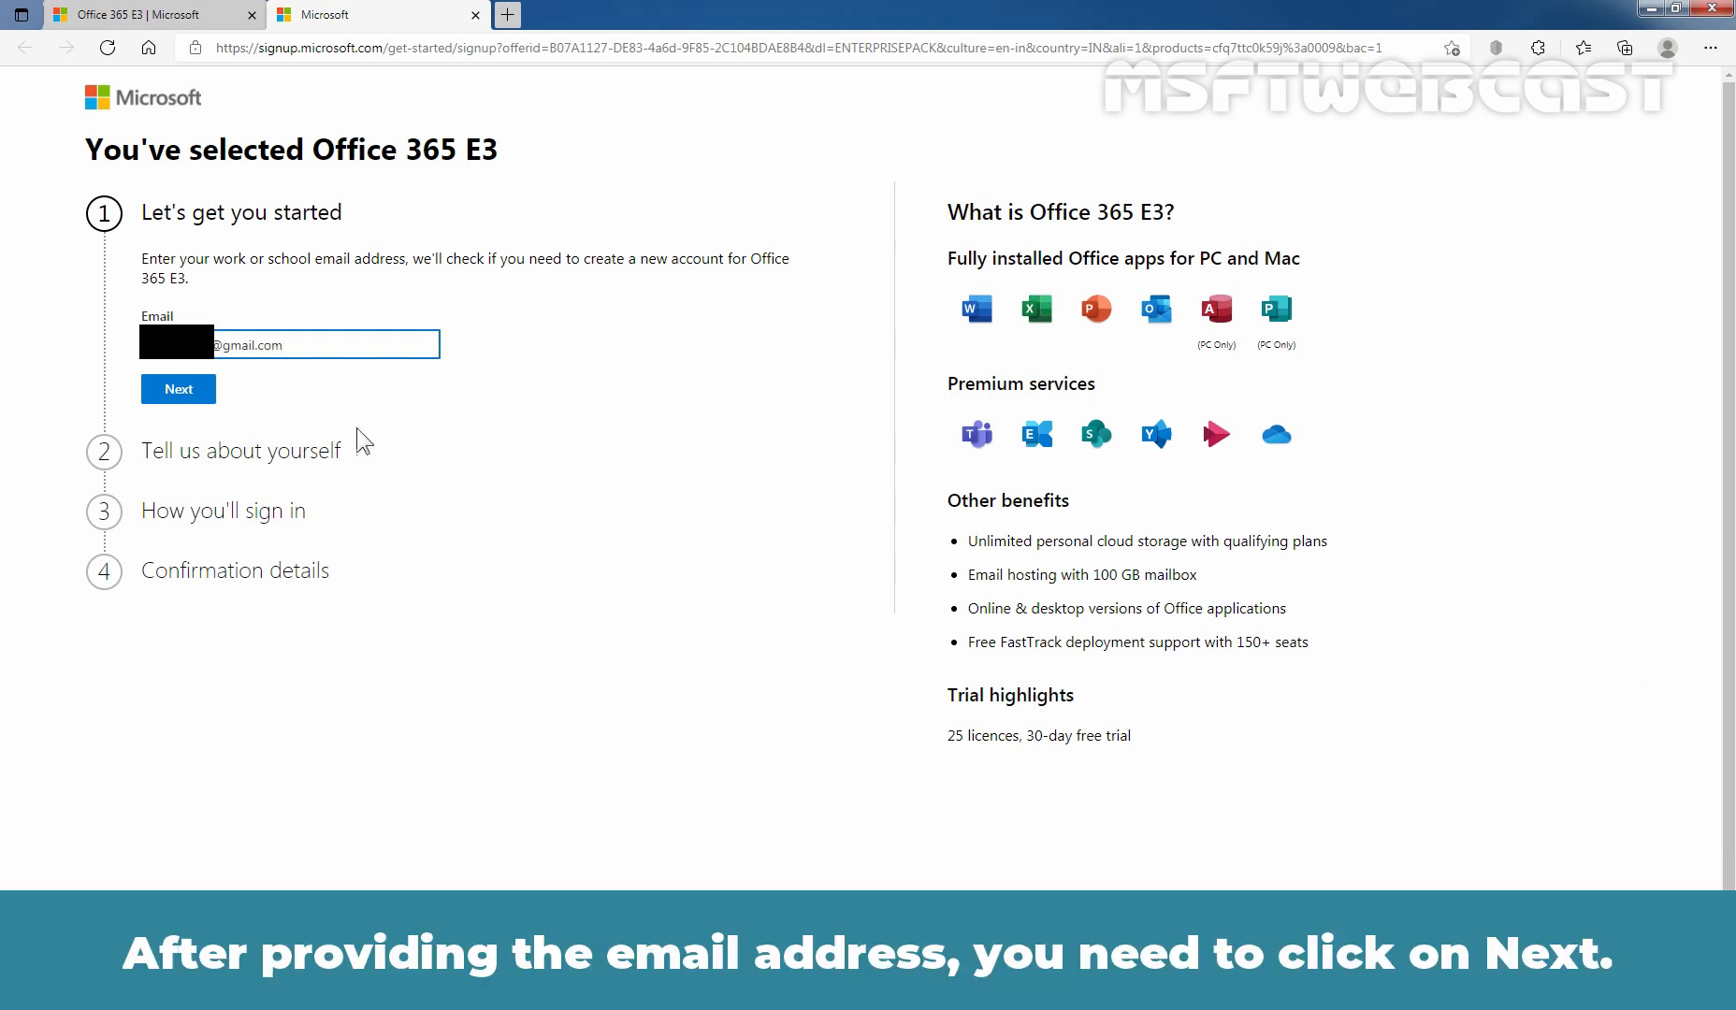
{"action": "left_click", "coordinate": [176, 393]}
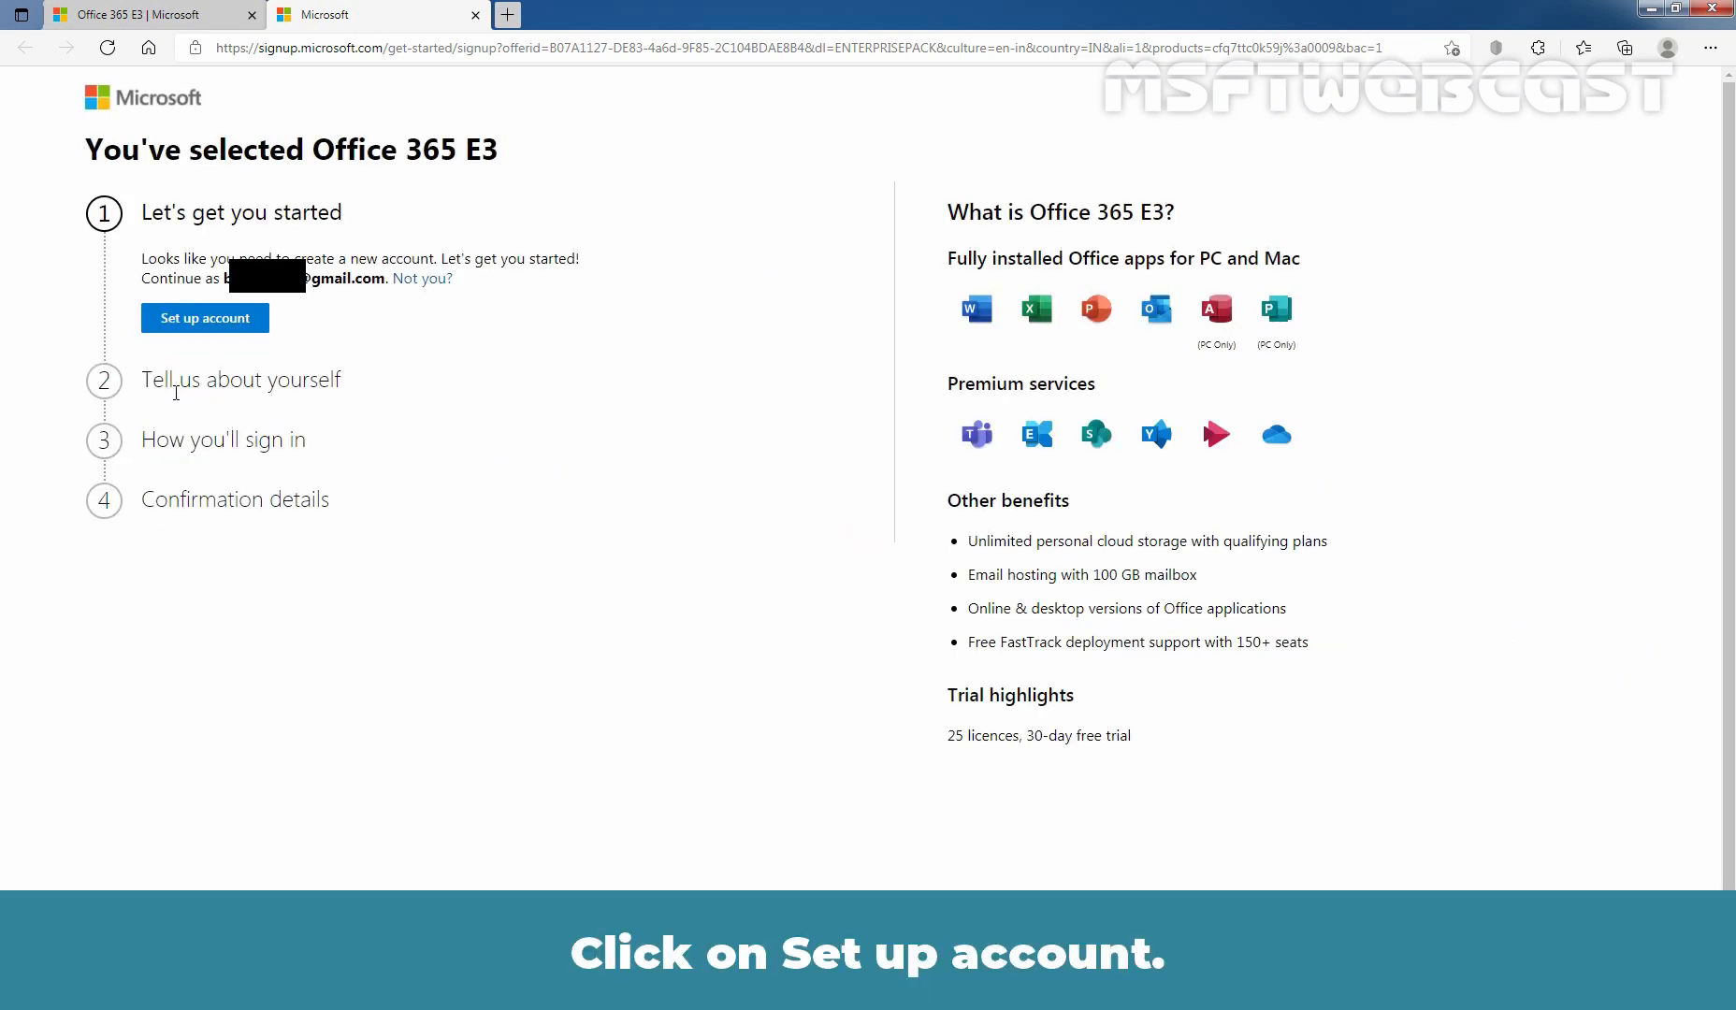
{"action": "left_click", "coordinate": [209, 317]}
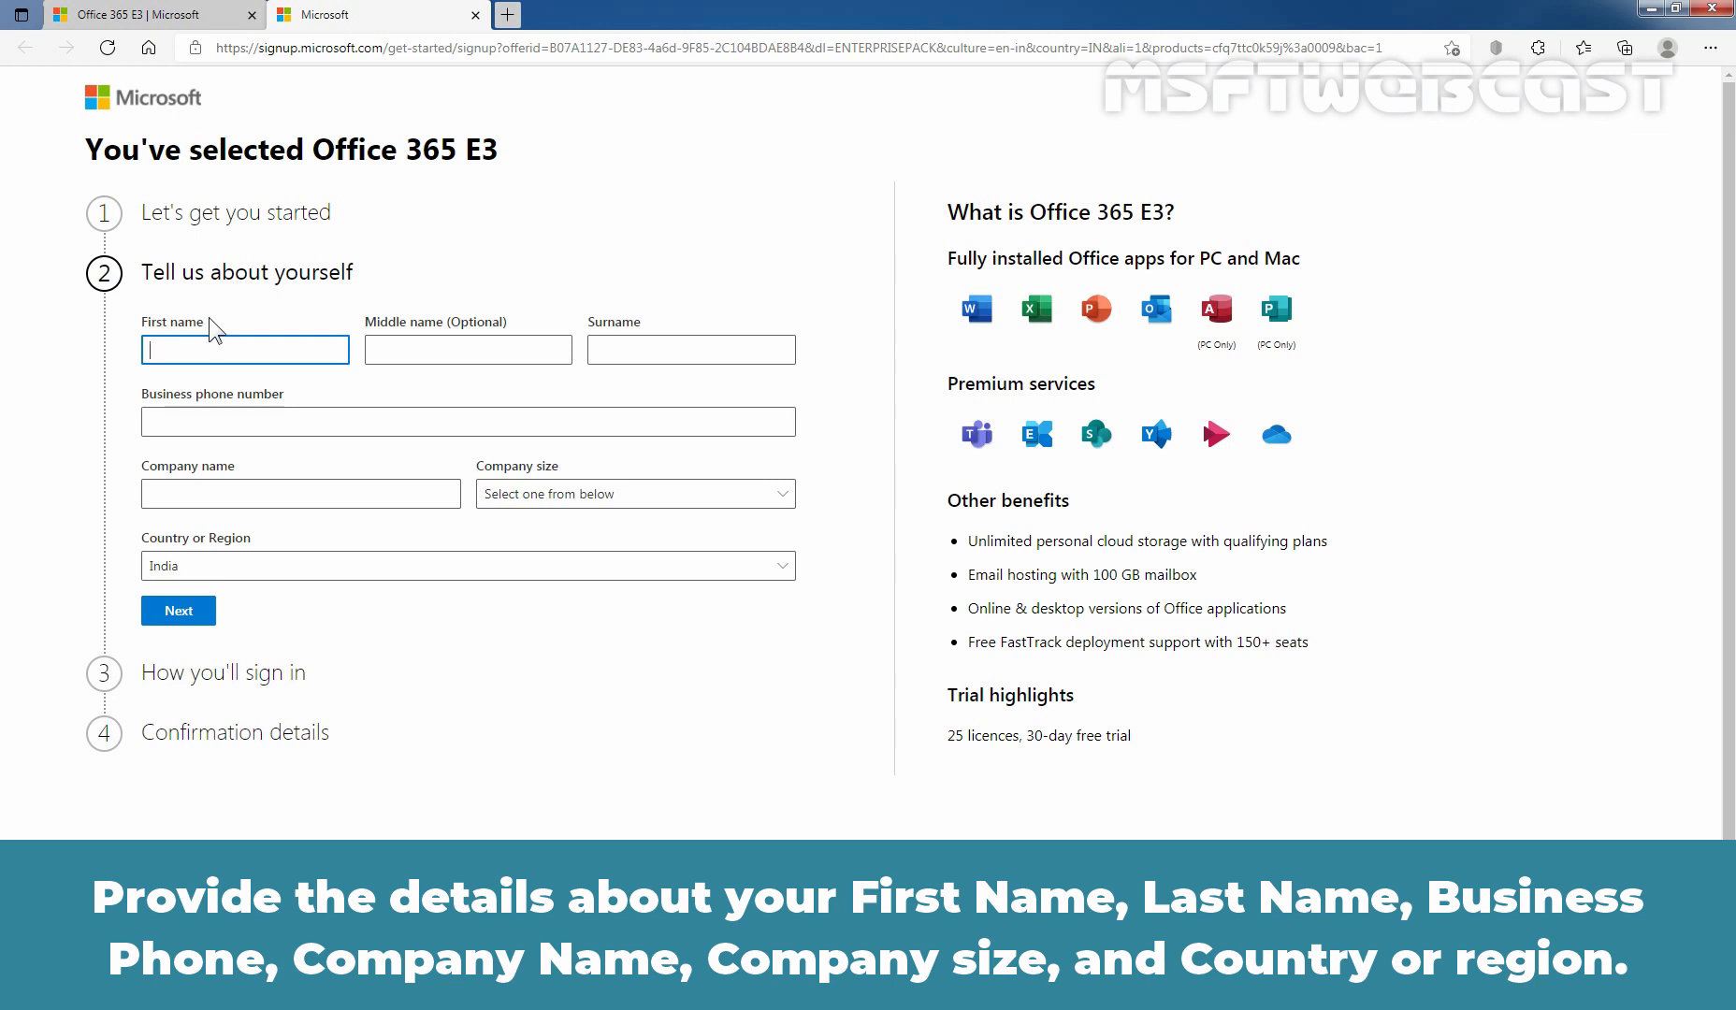
Enter the name, phone, company Clerex, size 10-24 and country India, then submit.
{"action": "type", "text": "Manhar"}
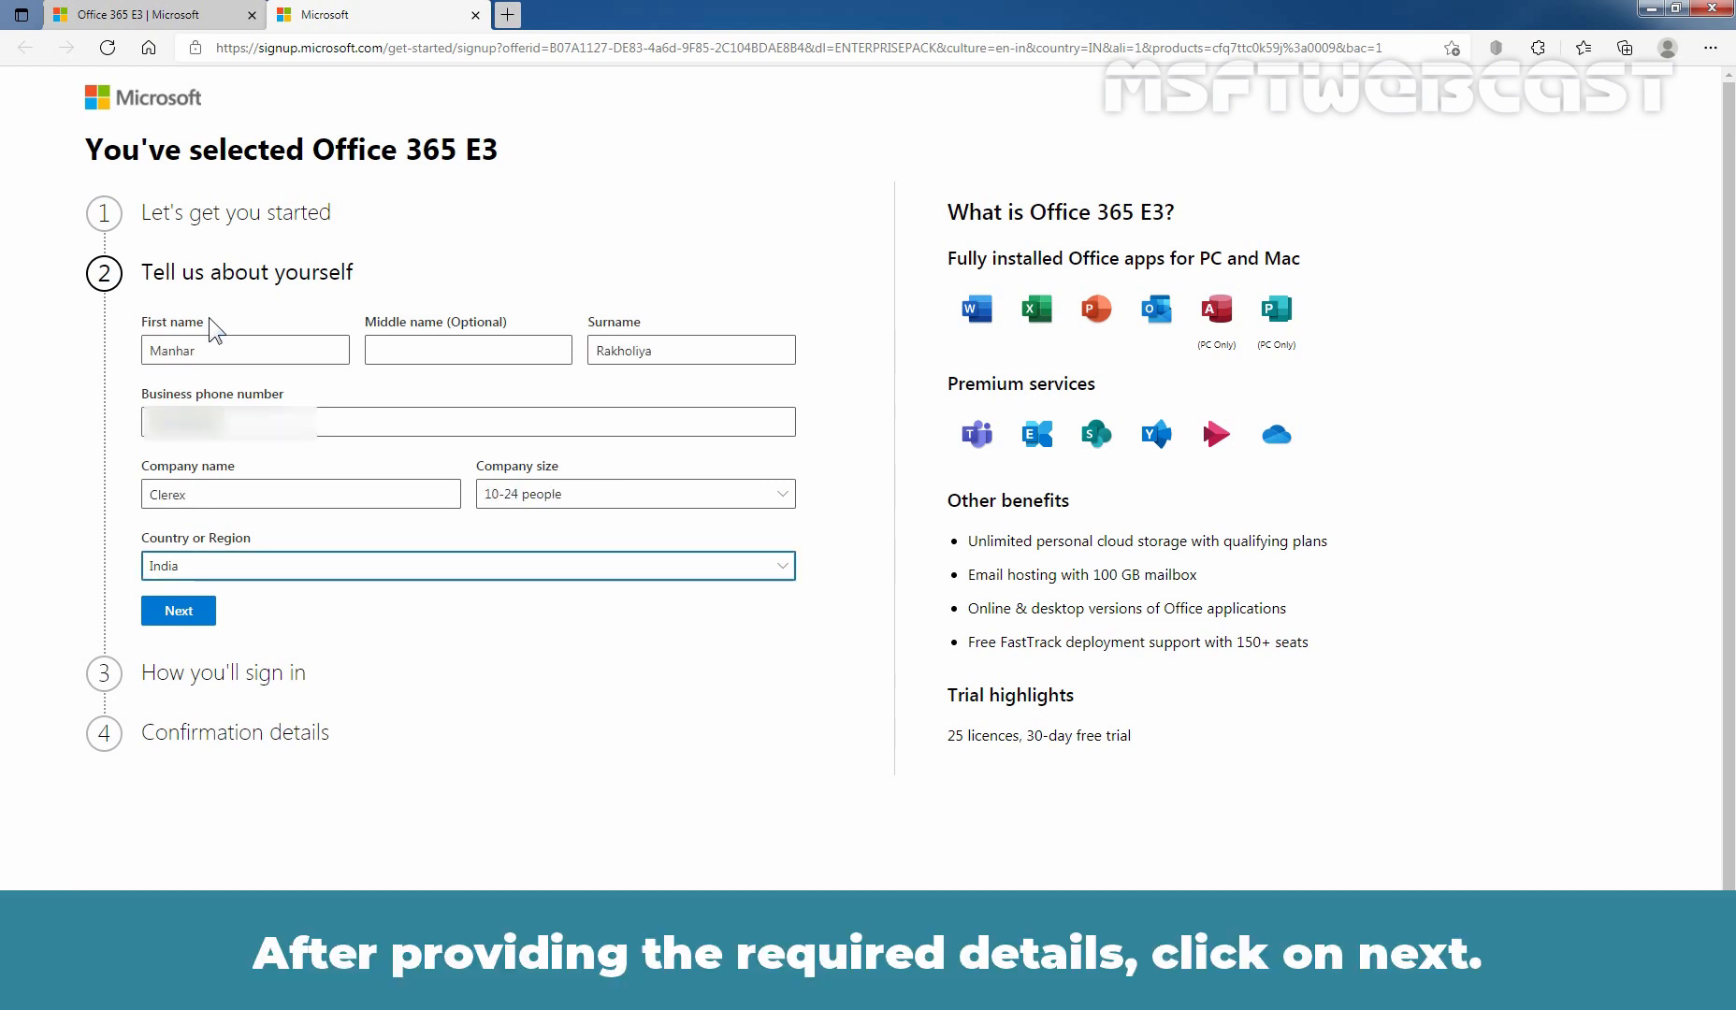
{"action": "left_click", "coordinate": [179, 613]}
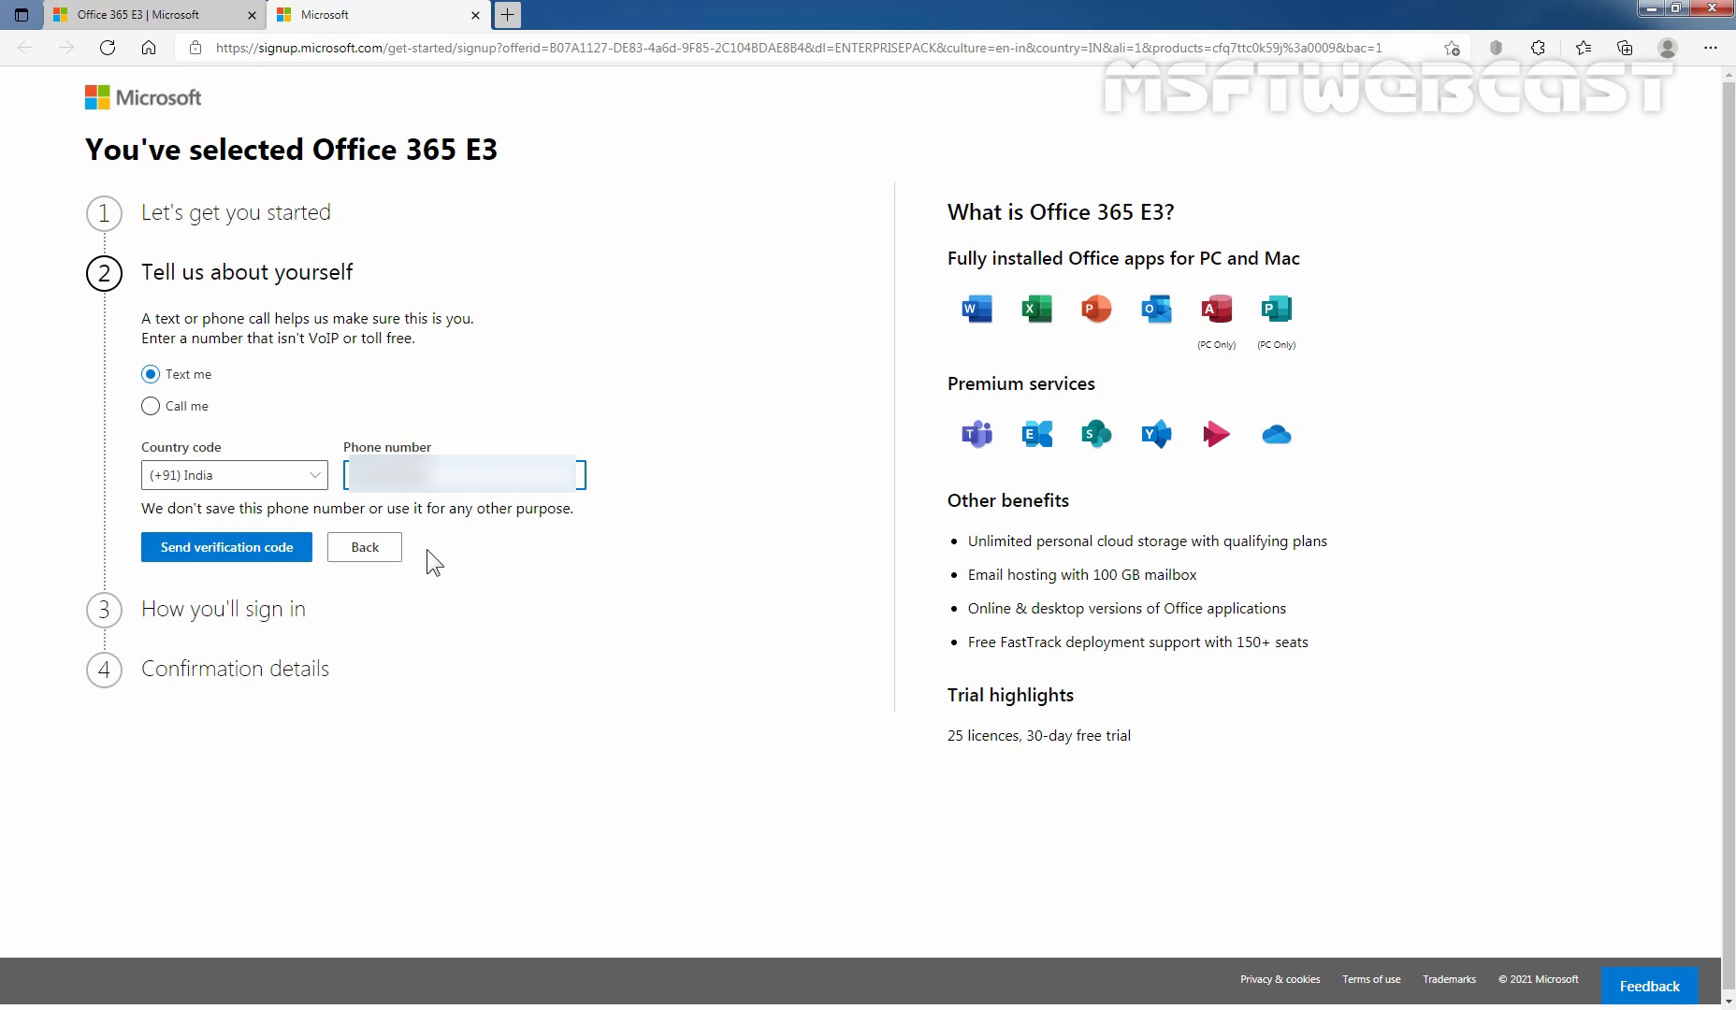
Have a verification code texted to the phone, then enter and verify the received code.
{"action": "left_click", "coordinate": [220, 550]}
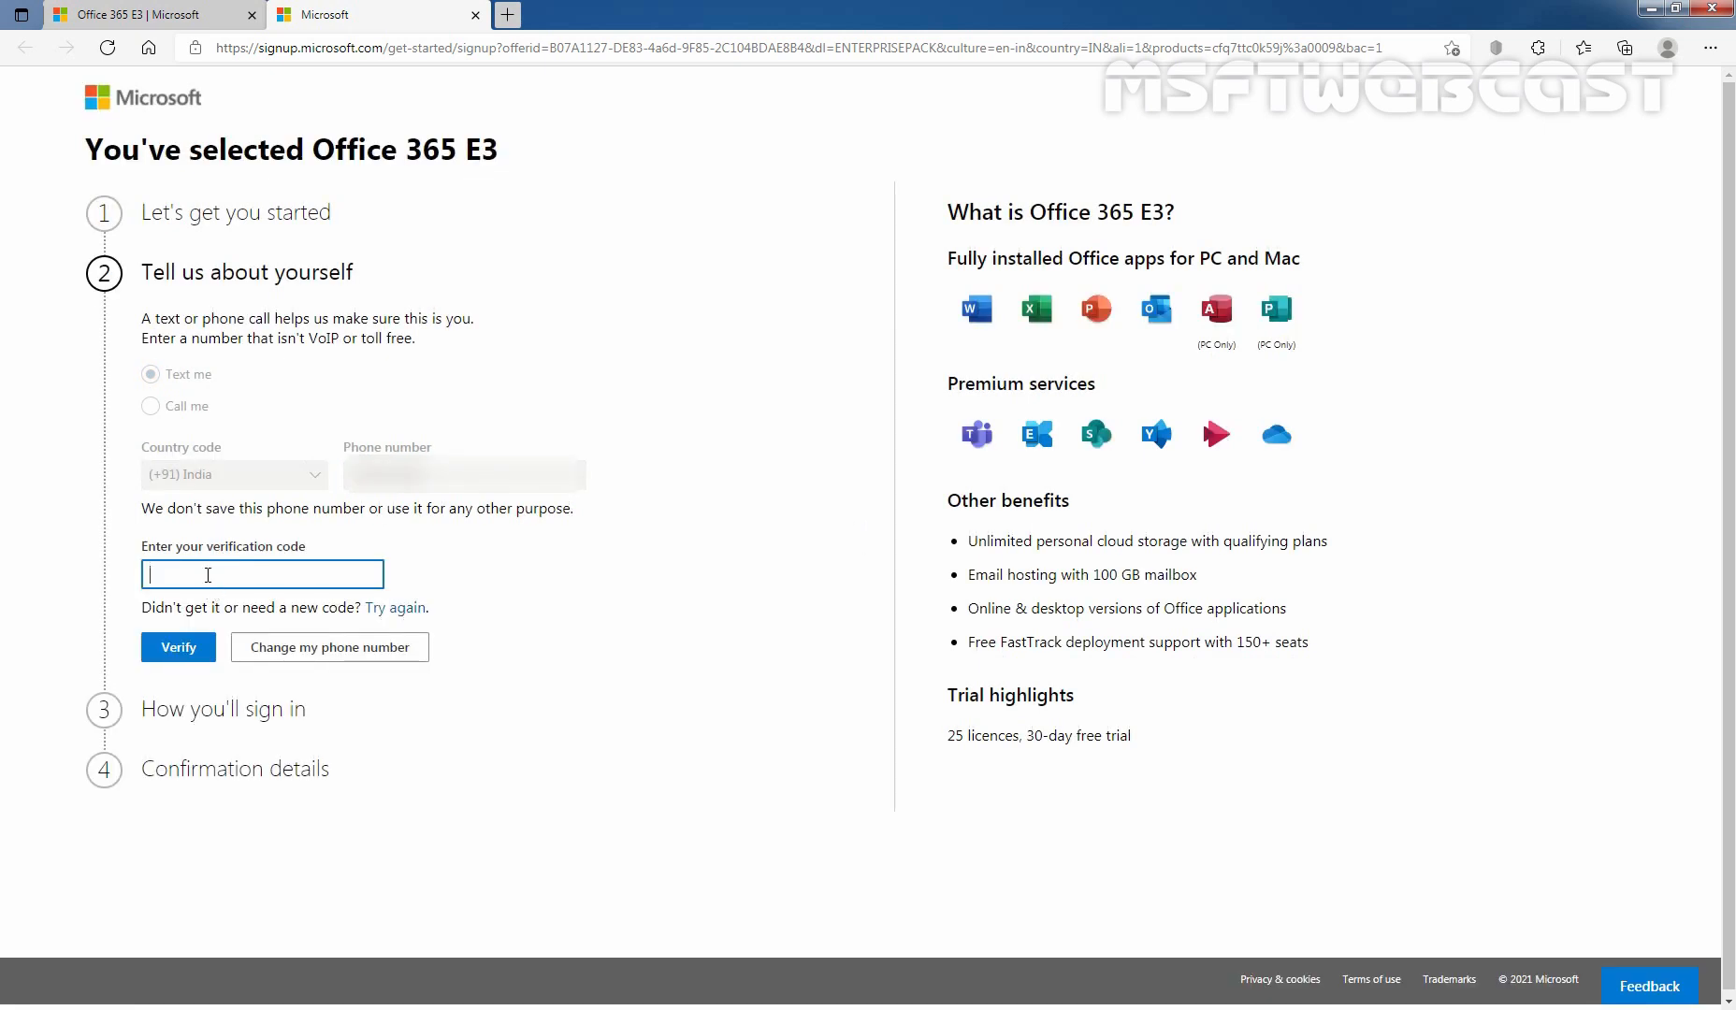
{"action": "left_click", "coordinate": [176, 647]}
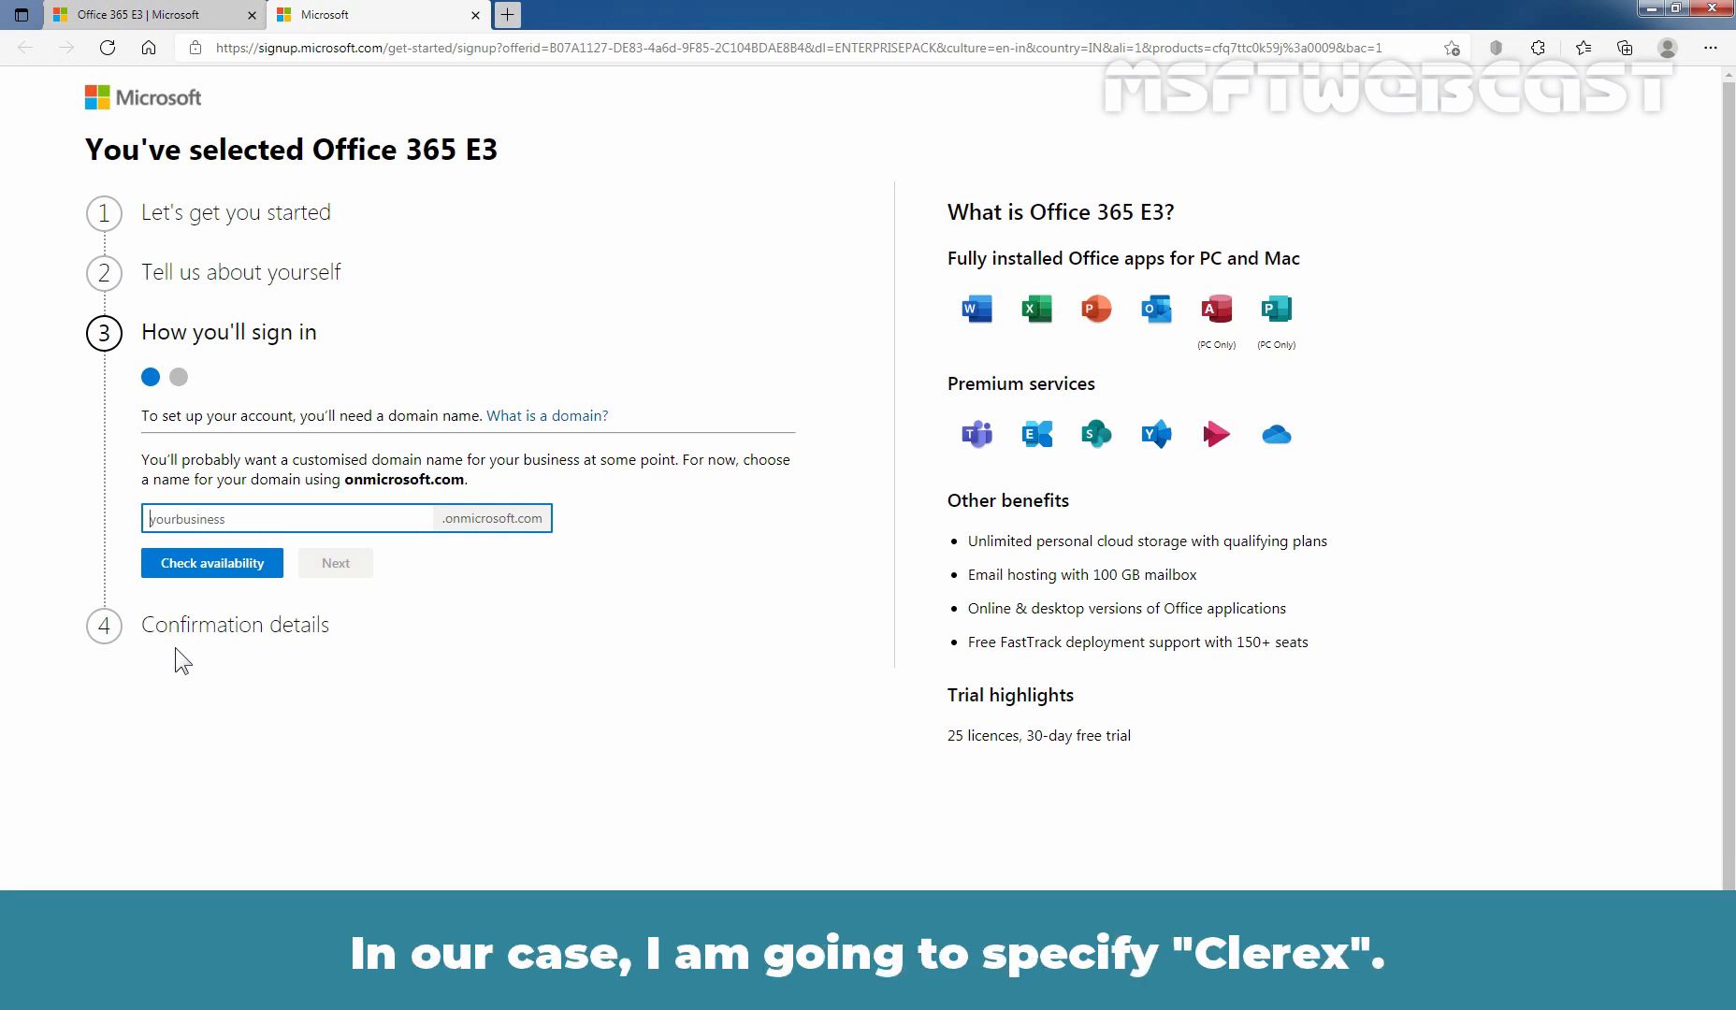
Check that 'clerex' is available as the onmicrosoft.com domain and continue with it.
{"action": "type", "text": "clerex"}
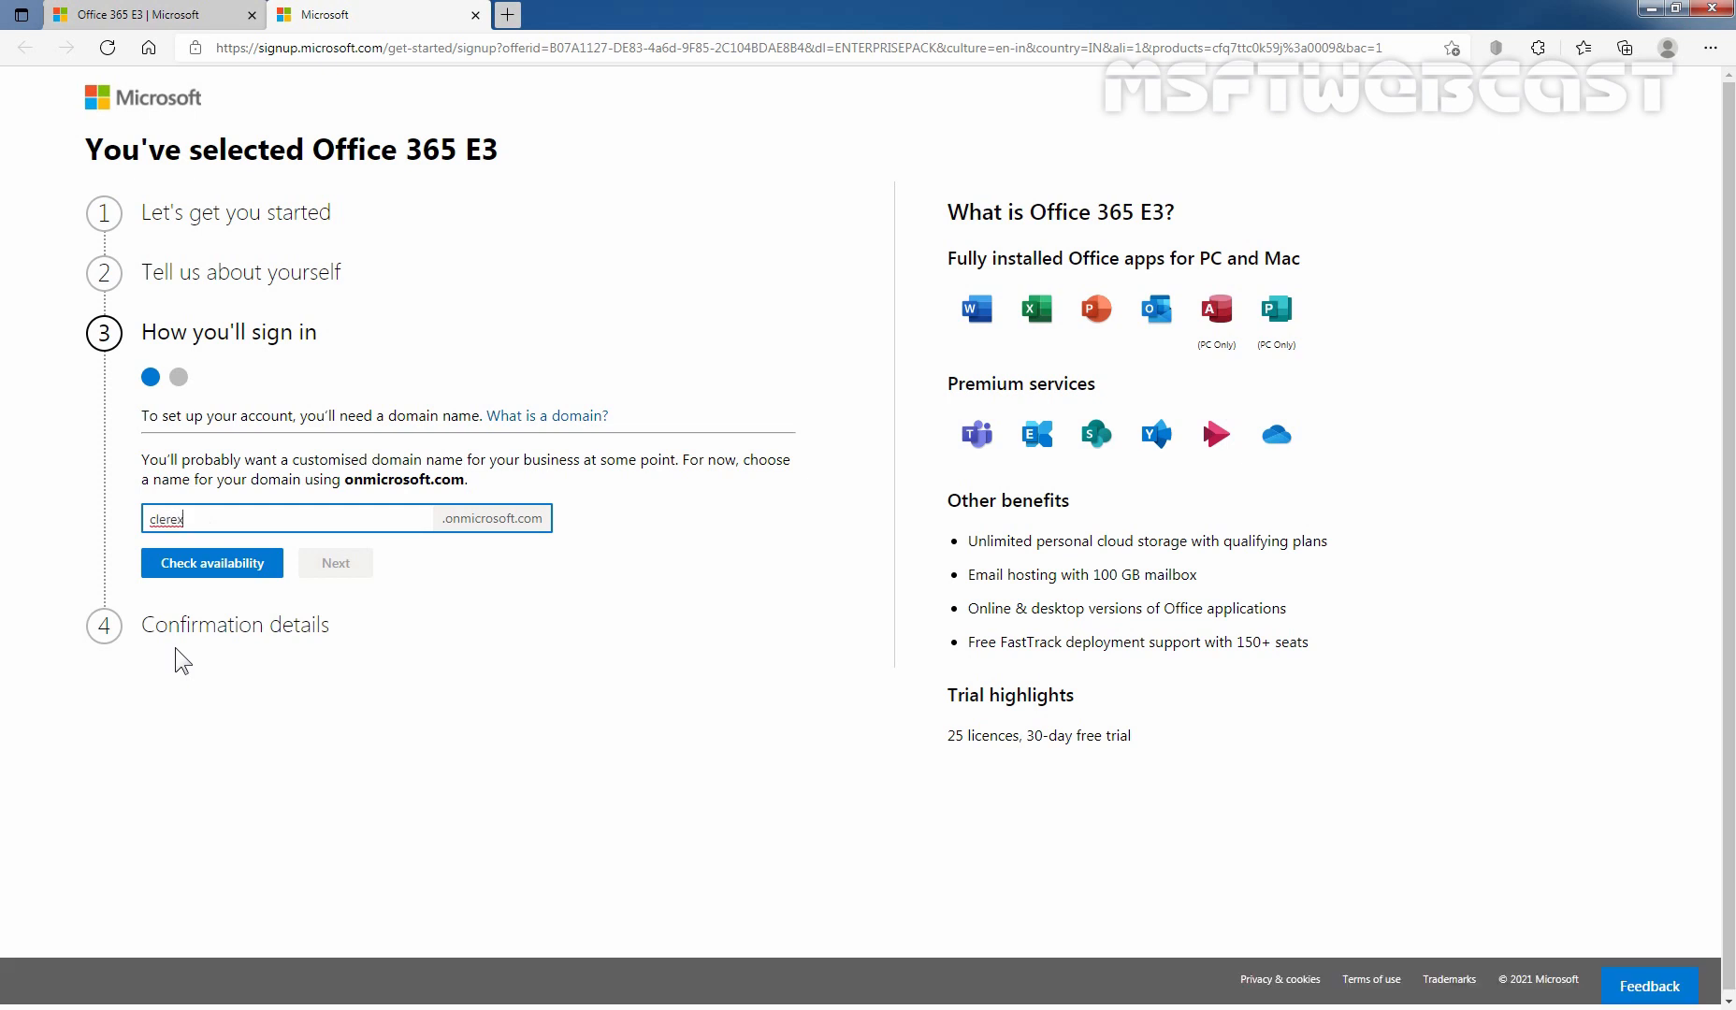
{"action": "left_click", "coordinate": [205, 565]}
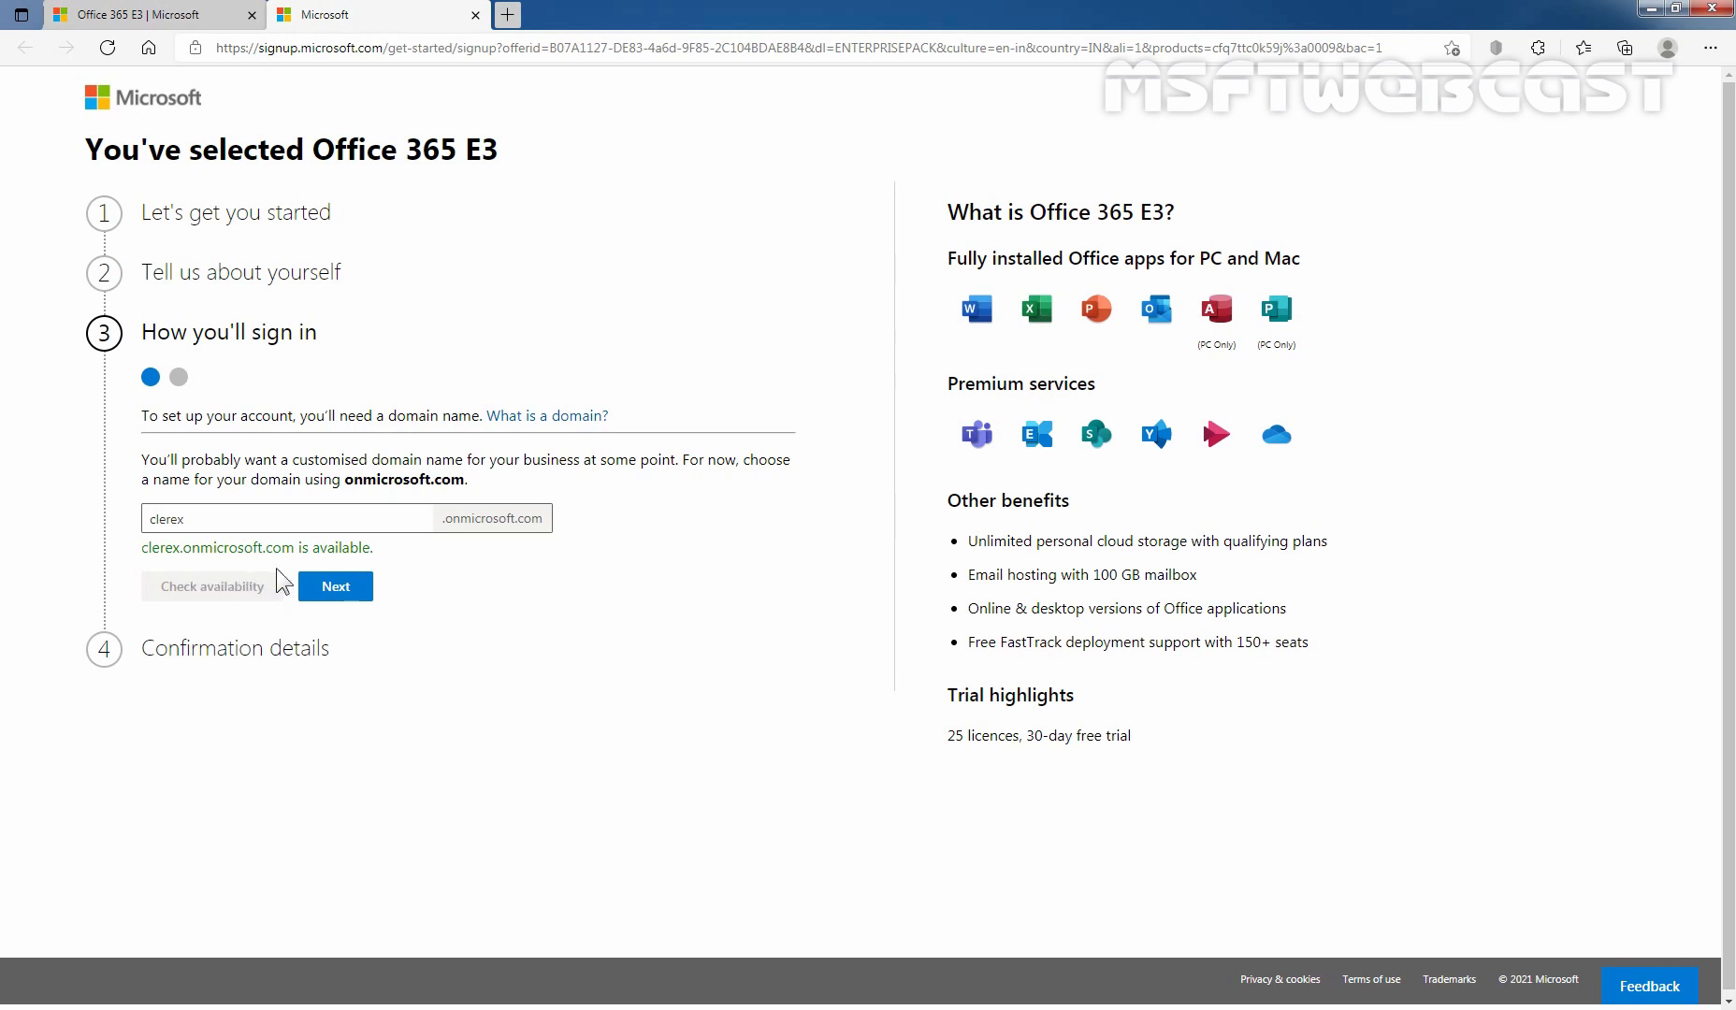
{"action": "left_click", "coordinate": [336, 590]}
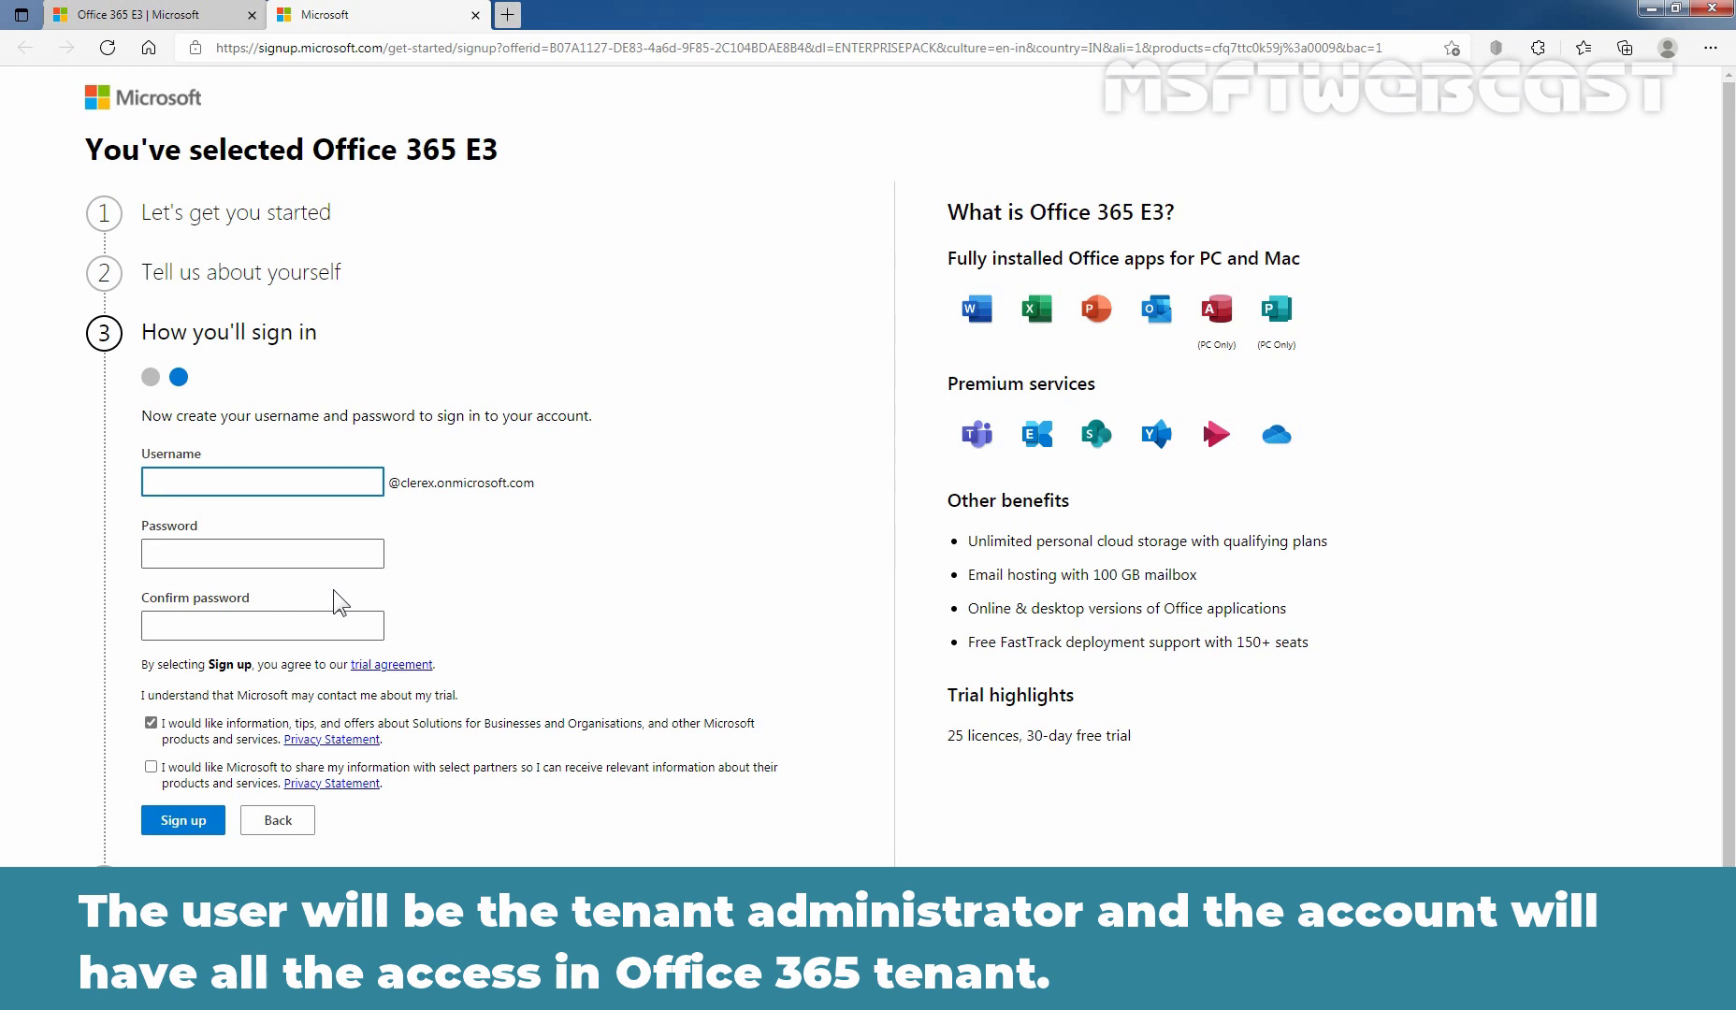
Create admin username 'cladmin' with a confirmed password and sign up for the trial.
{"action": "type", "text": "cladmin"}
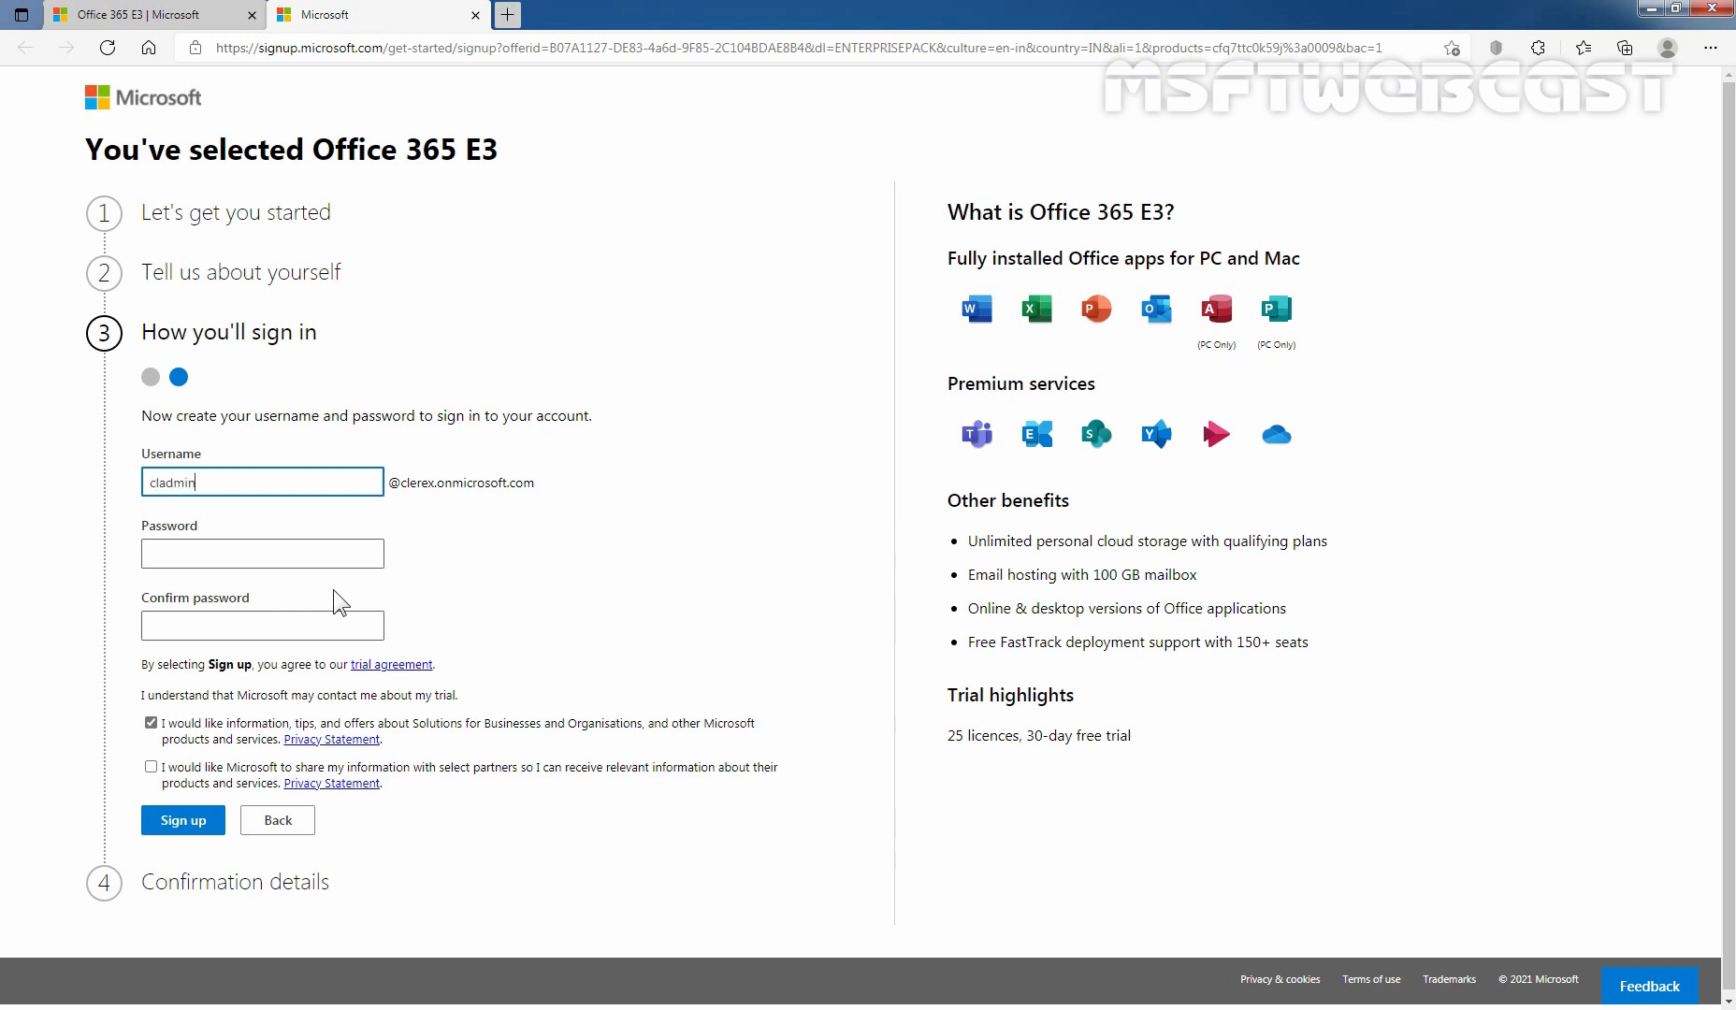
{"action": "key", "text": "Tab"}
{"action": "type", "text": "••••••"}
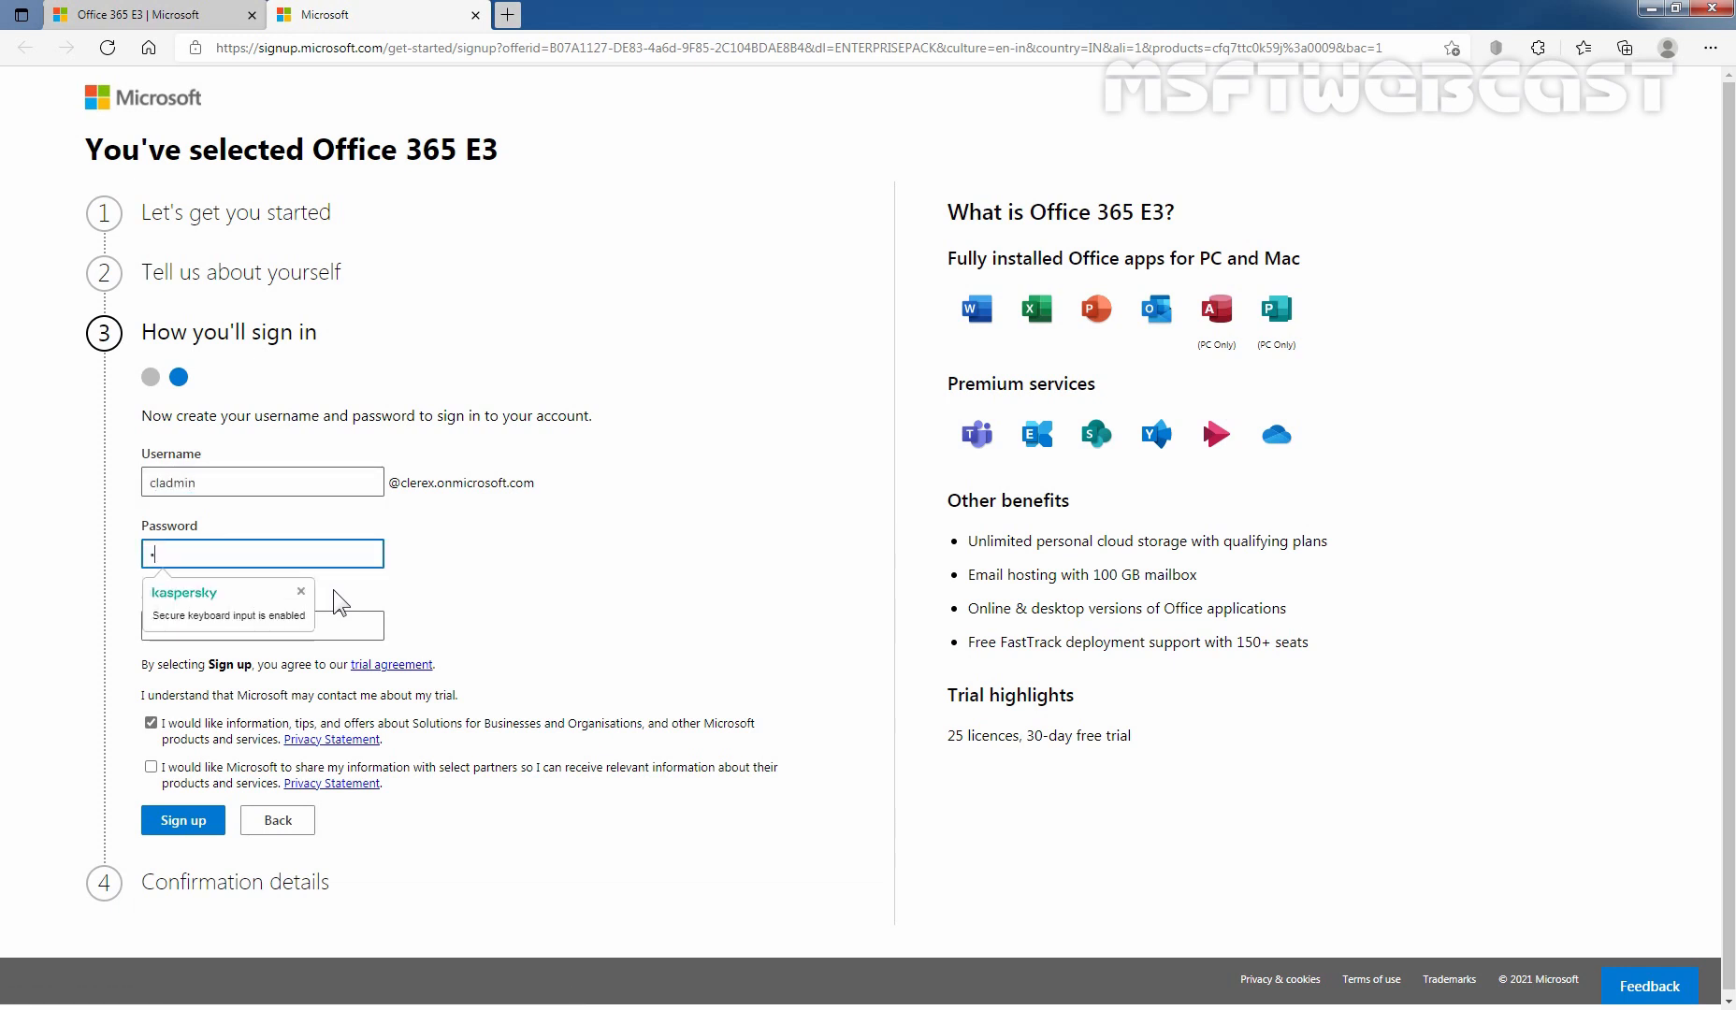
{"action": "type", "text": "••••••••••••"}
{"action": "key", "text": "Tab"}
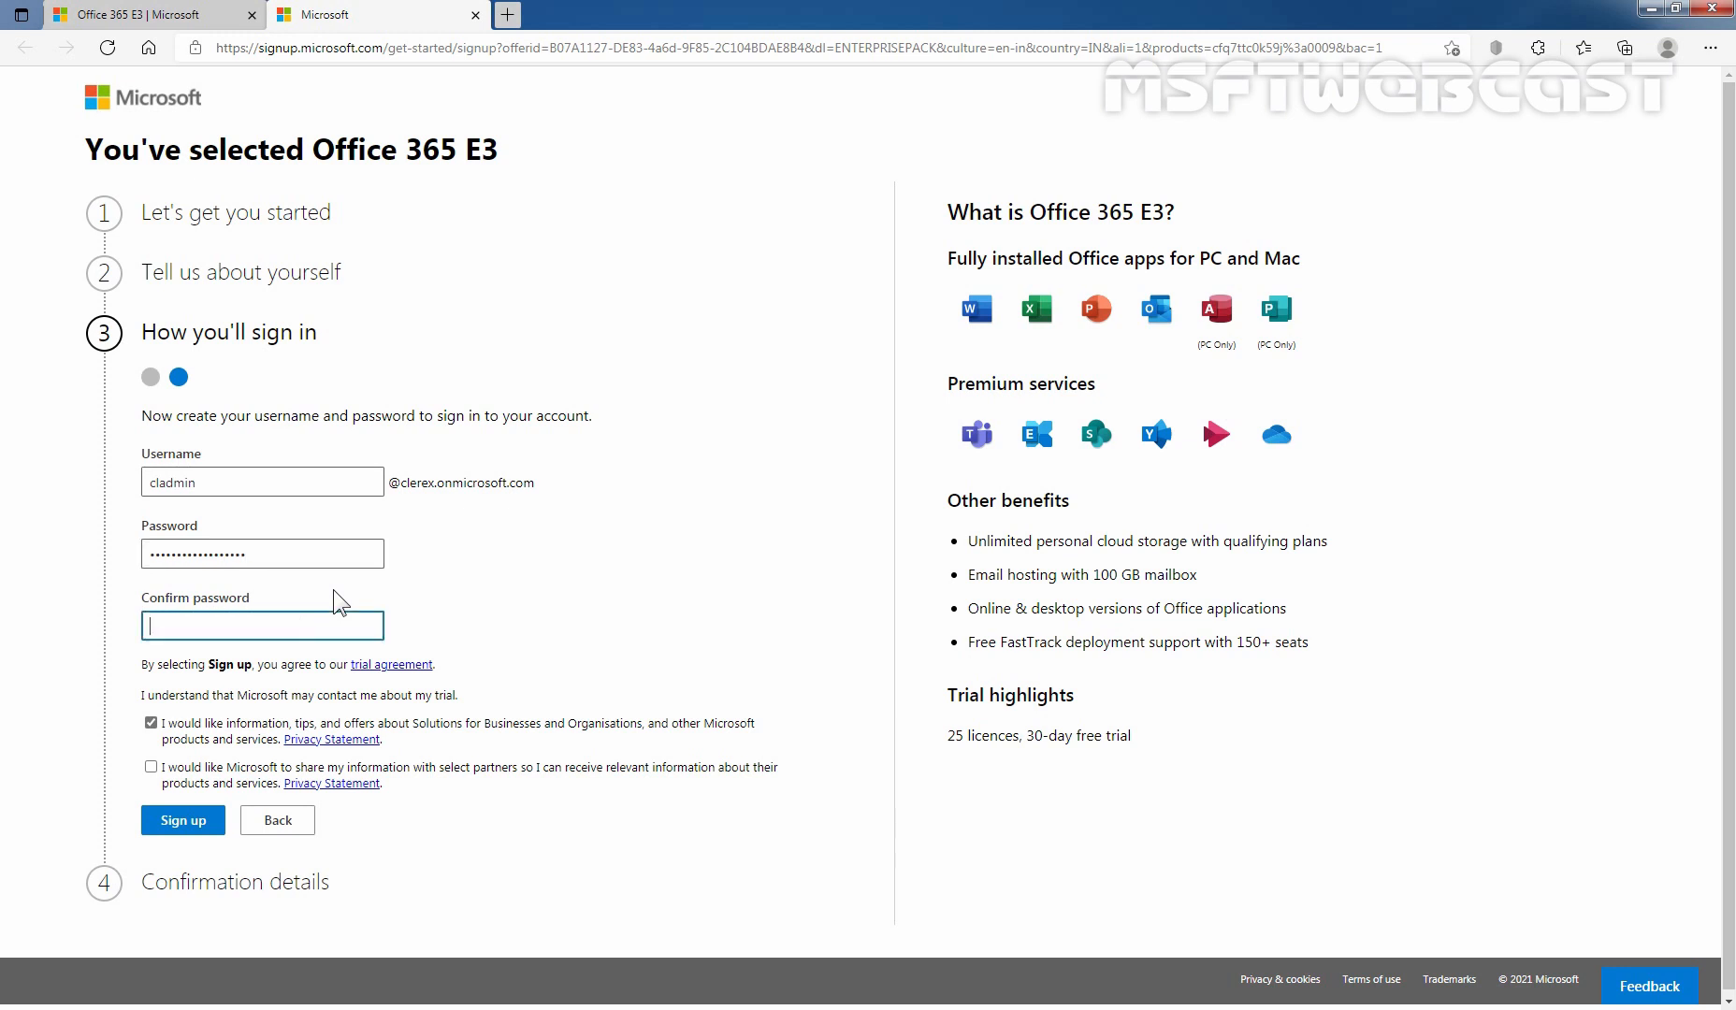
{"action": "type", "text": "•••••••••••••••••"}
{"action": "left_click", "coordinate": [180, 820]}
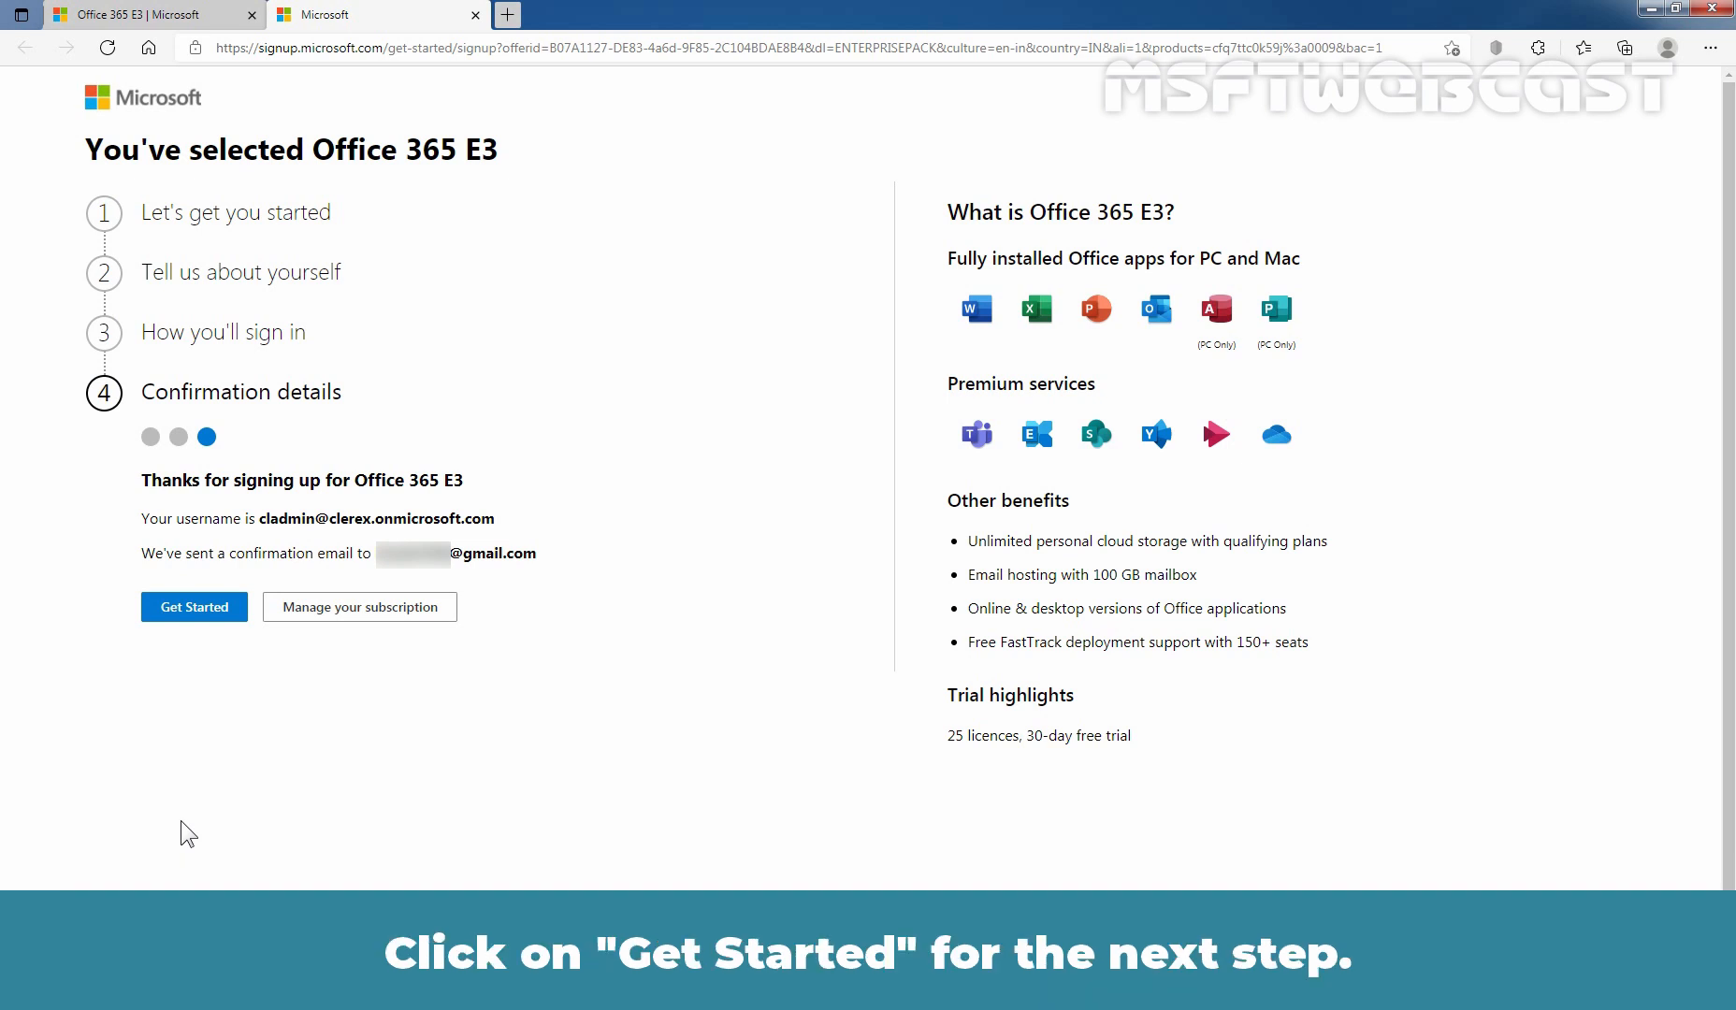
Launch the admin center setup wizard with Get Started, reaching Install Office, then open a new tab.
{"action": "left_click", "coordinate": [197, 604]}
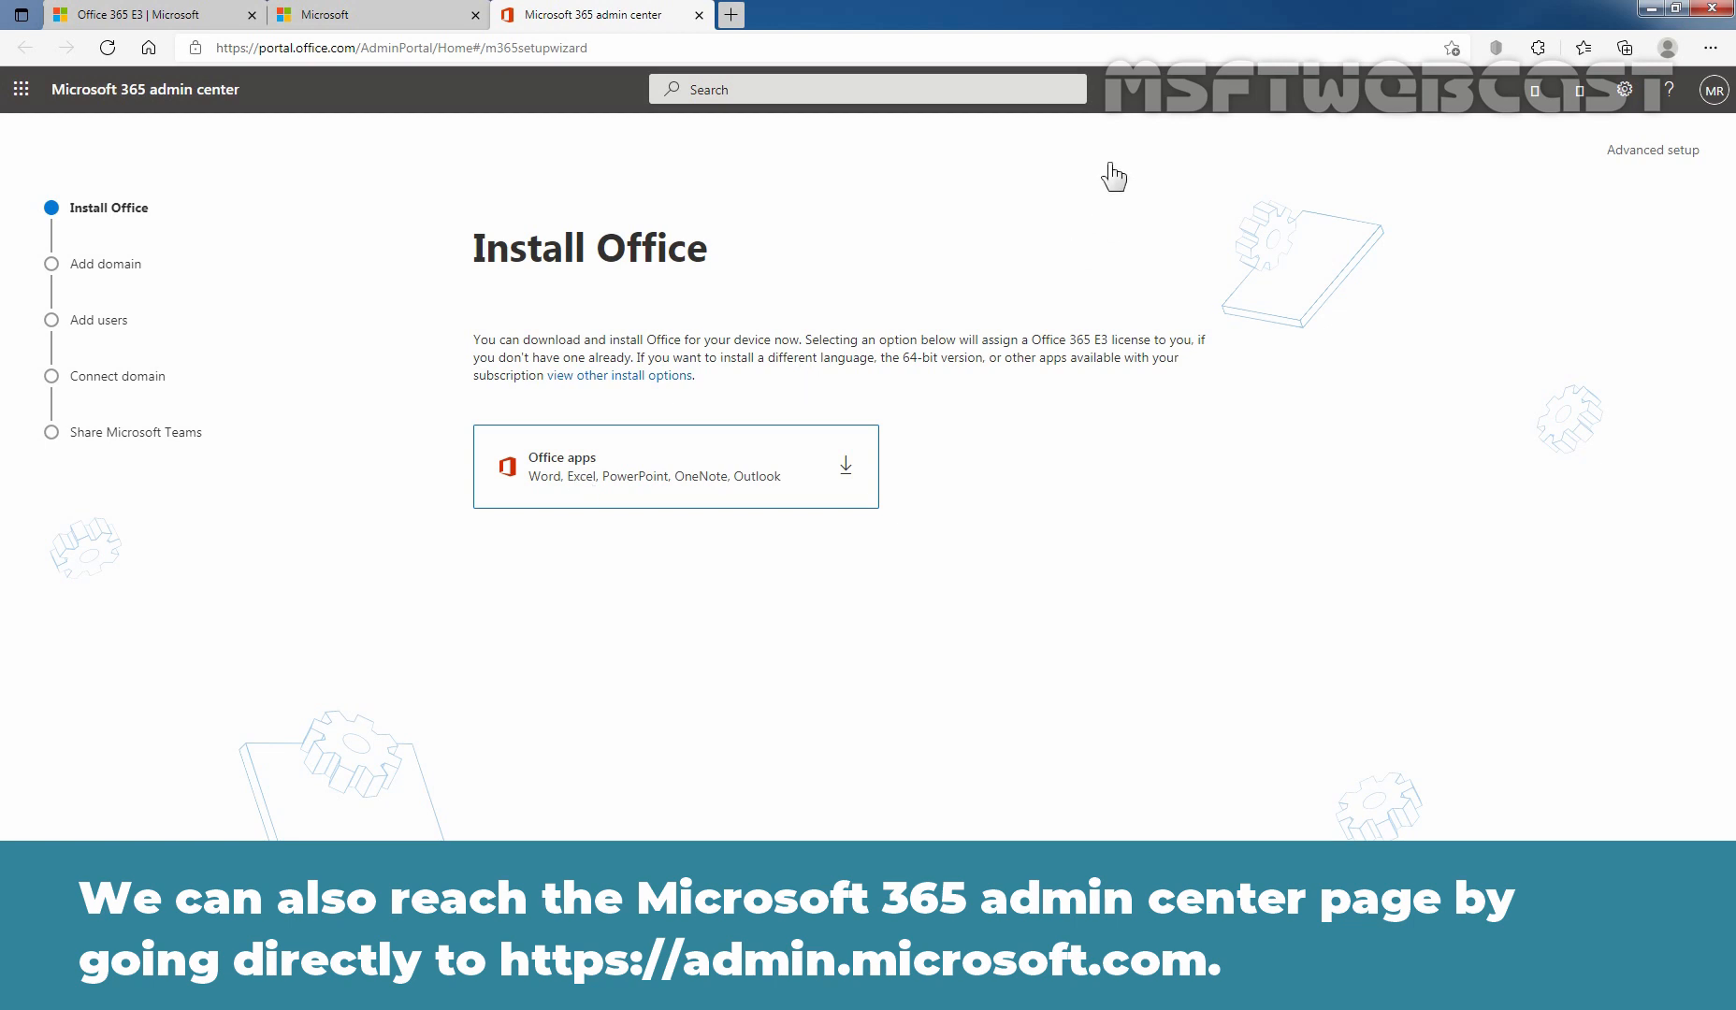
{"action": "left_click", "coordinate": [732, 15]}
{"action": "type", "text": "ht"}
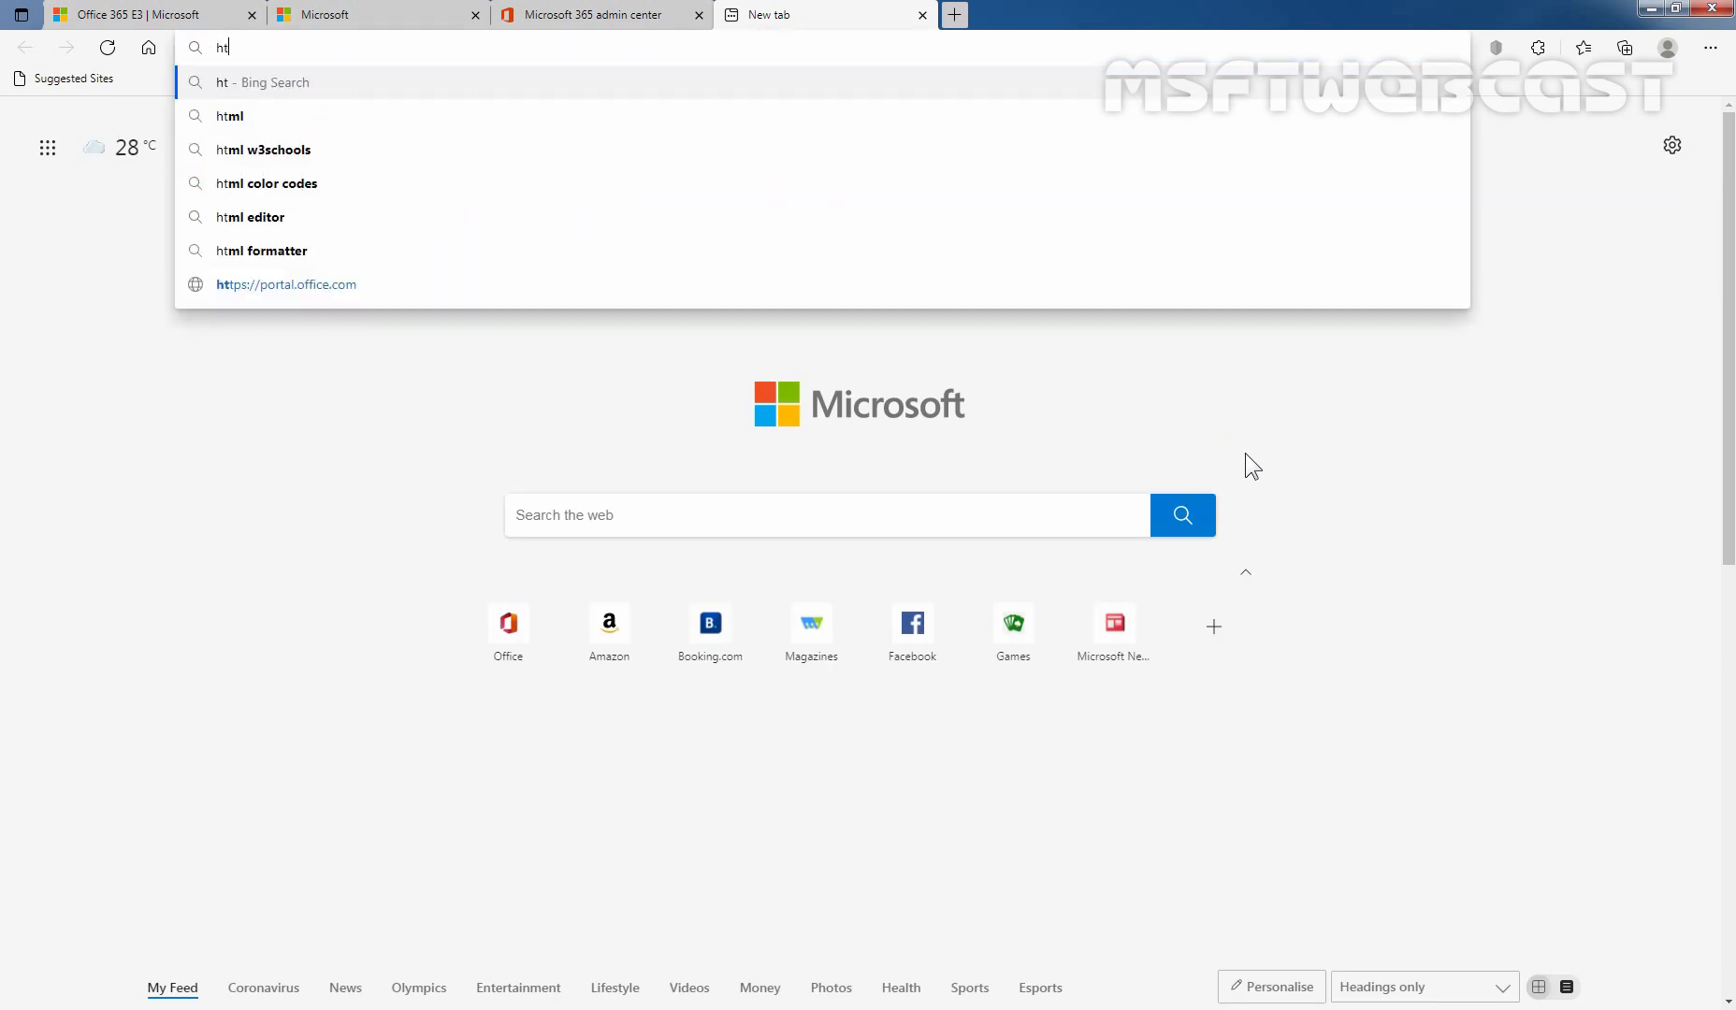
{"action": "type", "text": "tps:/"}
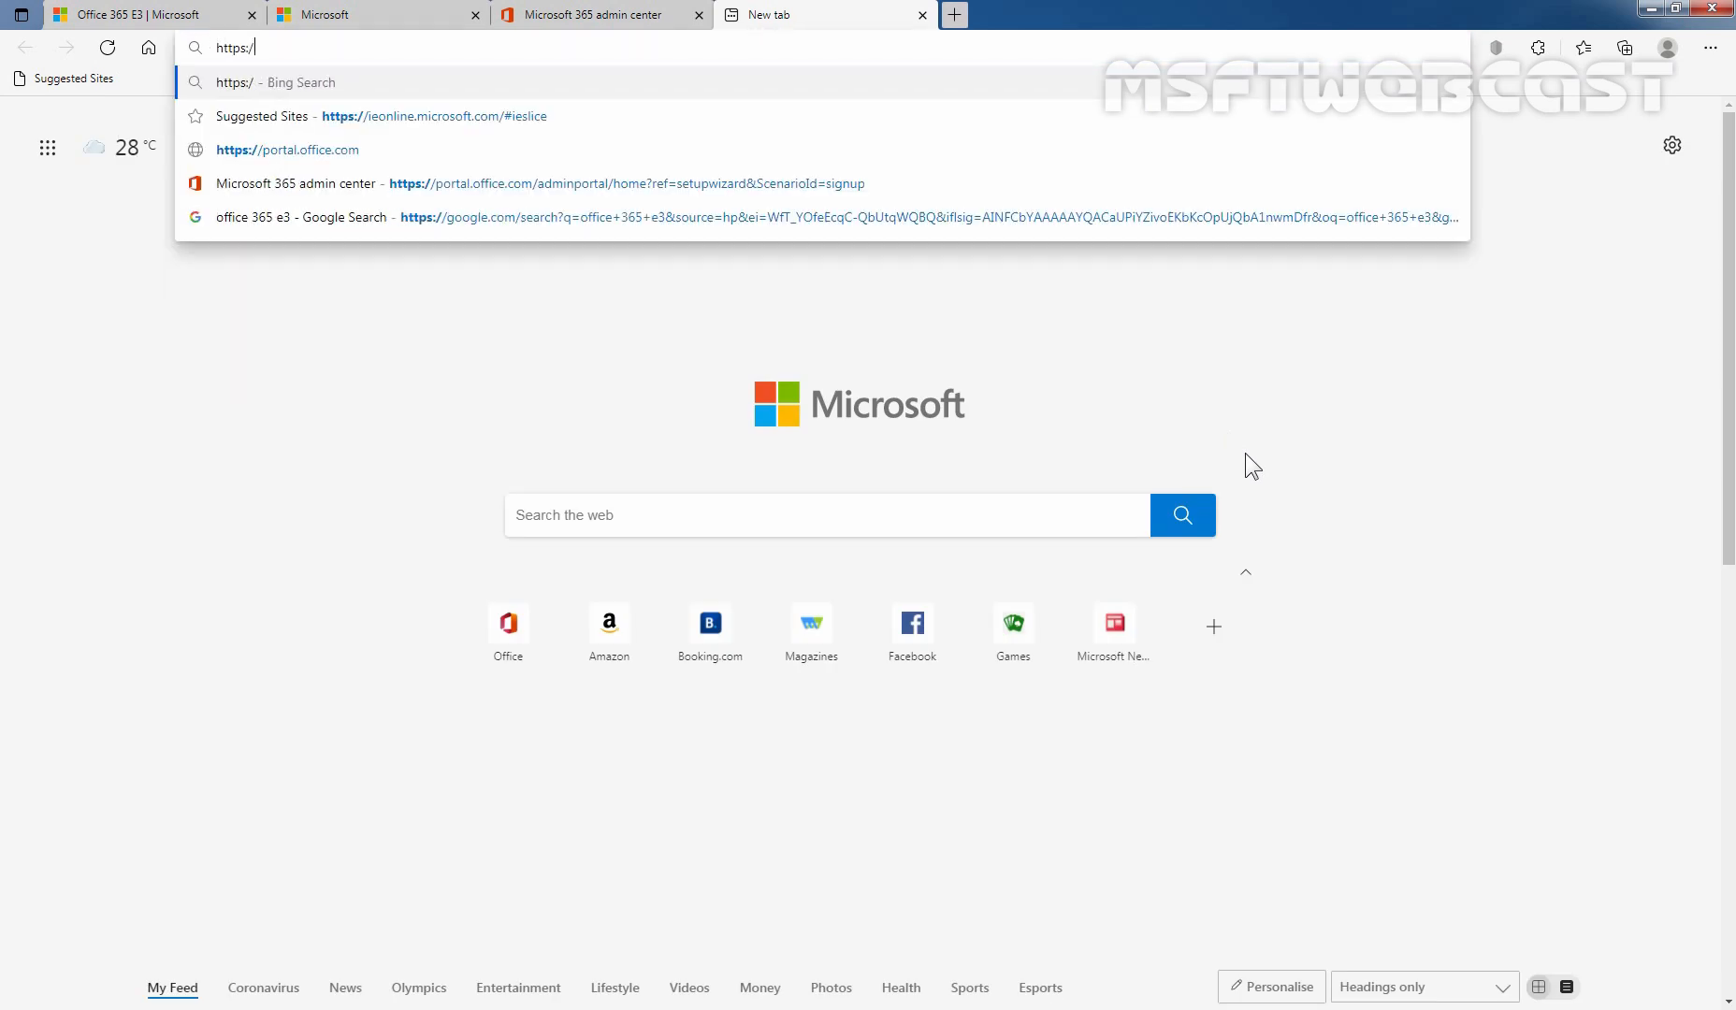
{"action": "type", "text": "/admin"}
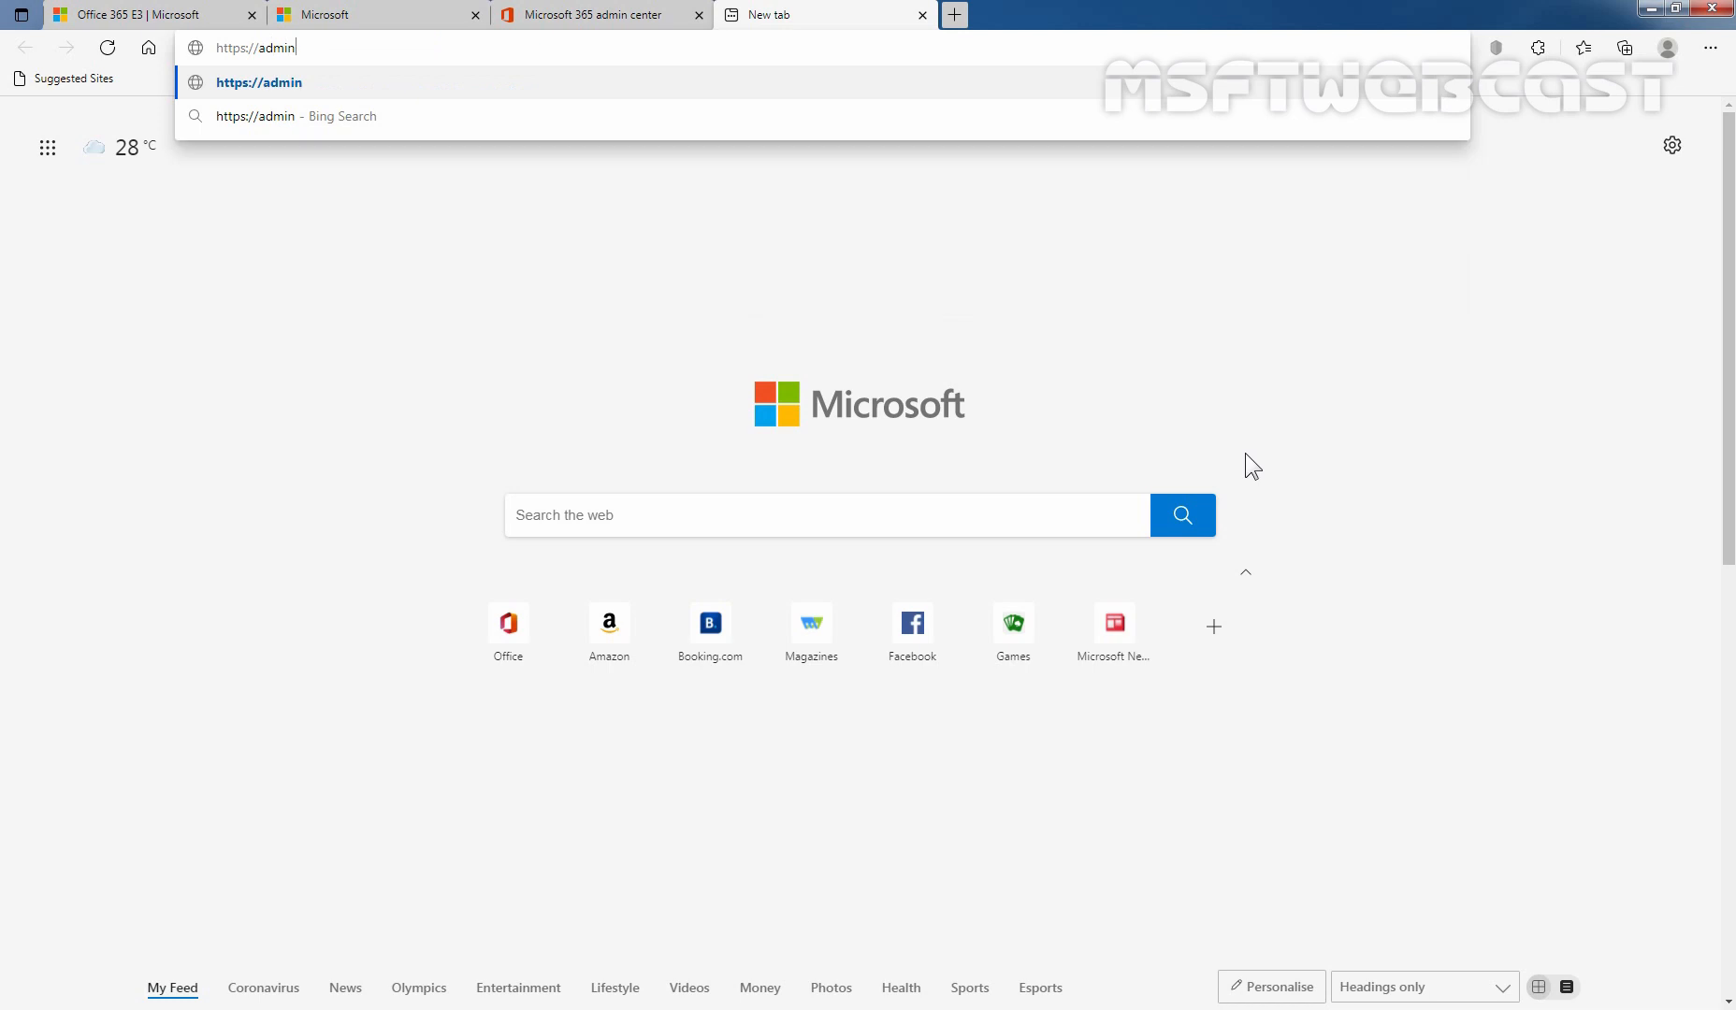
{"action": "type", "text": ".microsoft"}
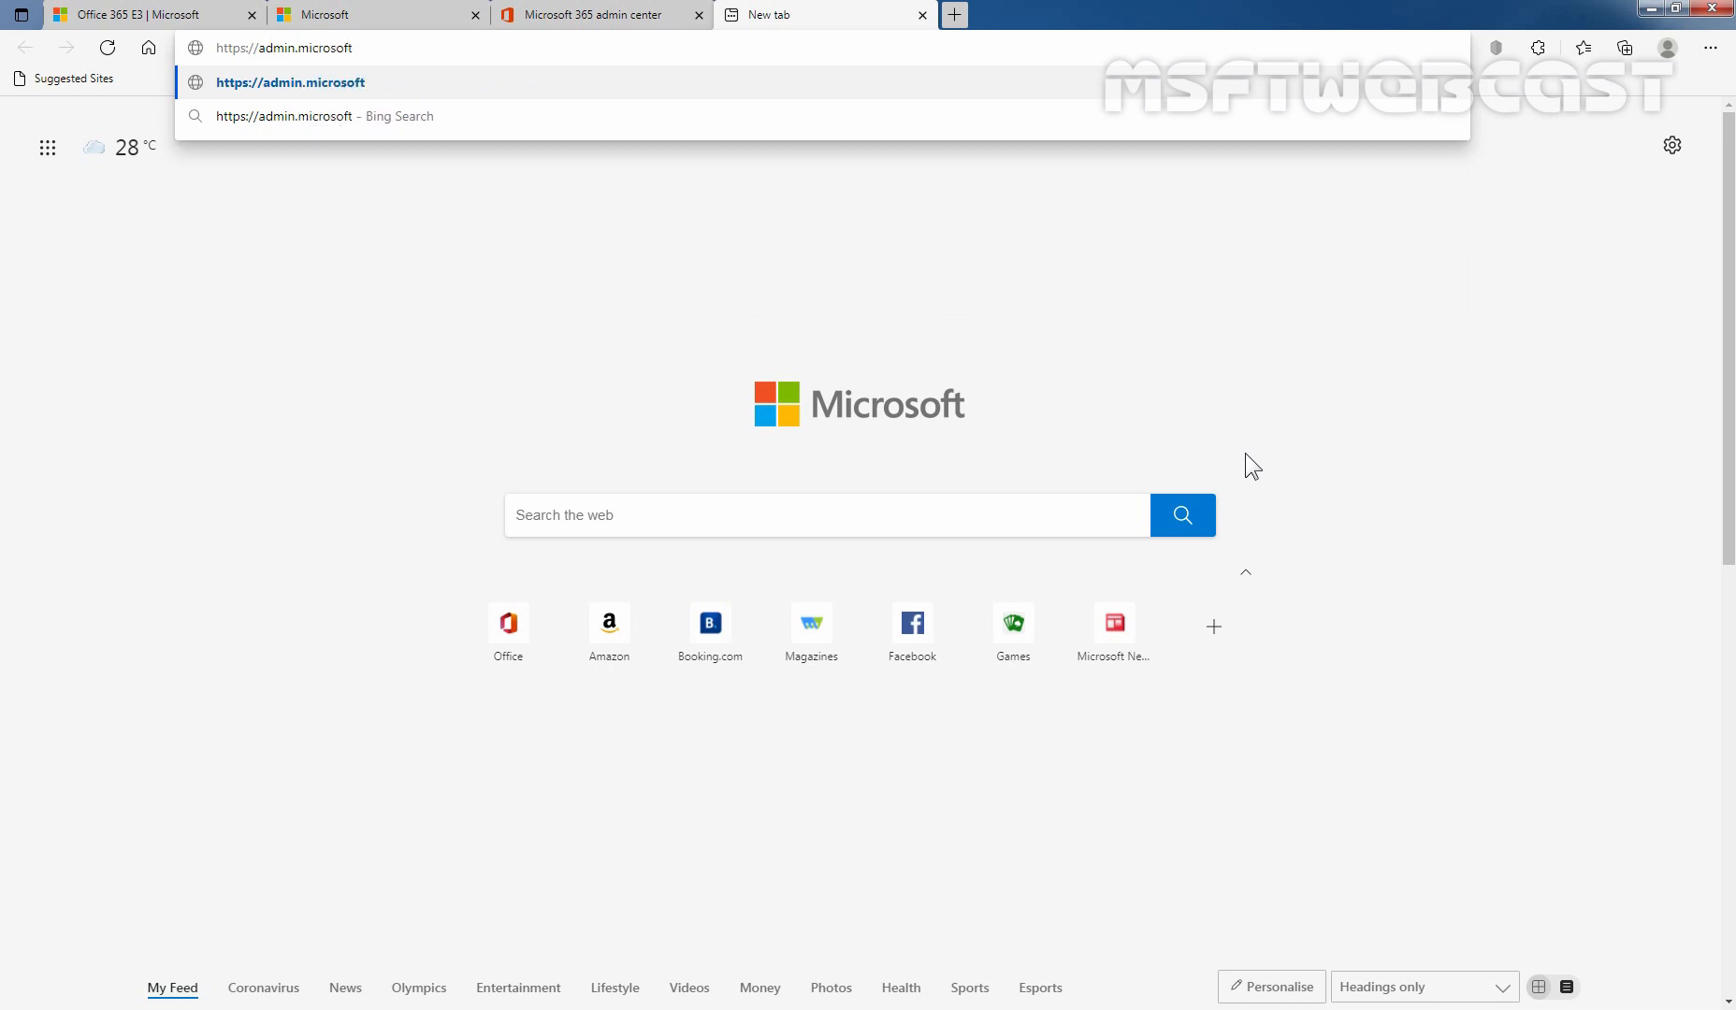
{"action": "type", "text": ".com"}
{"action": "key", "text": "Return"}
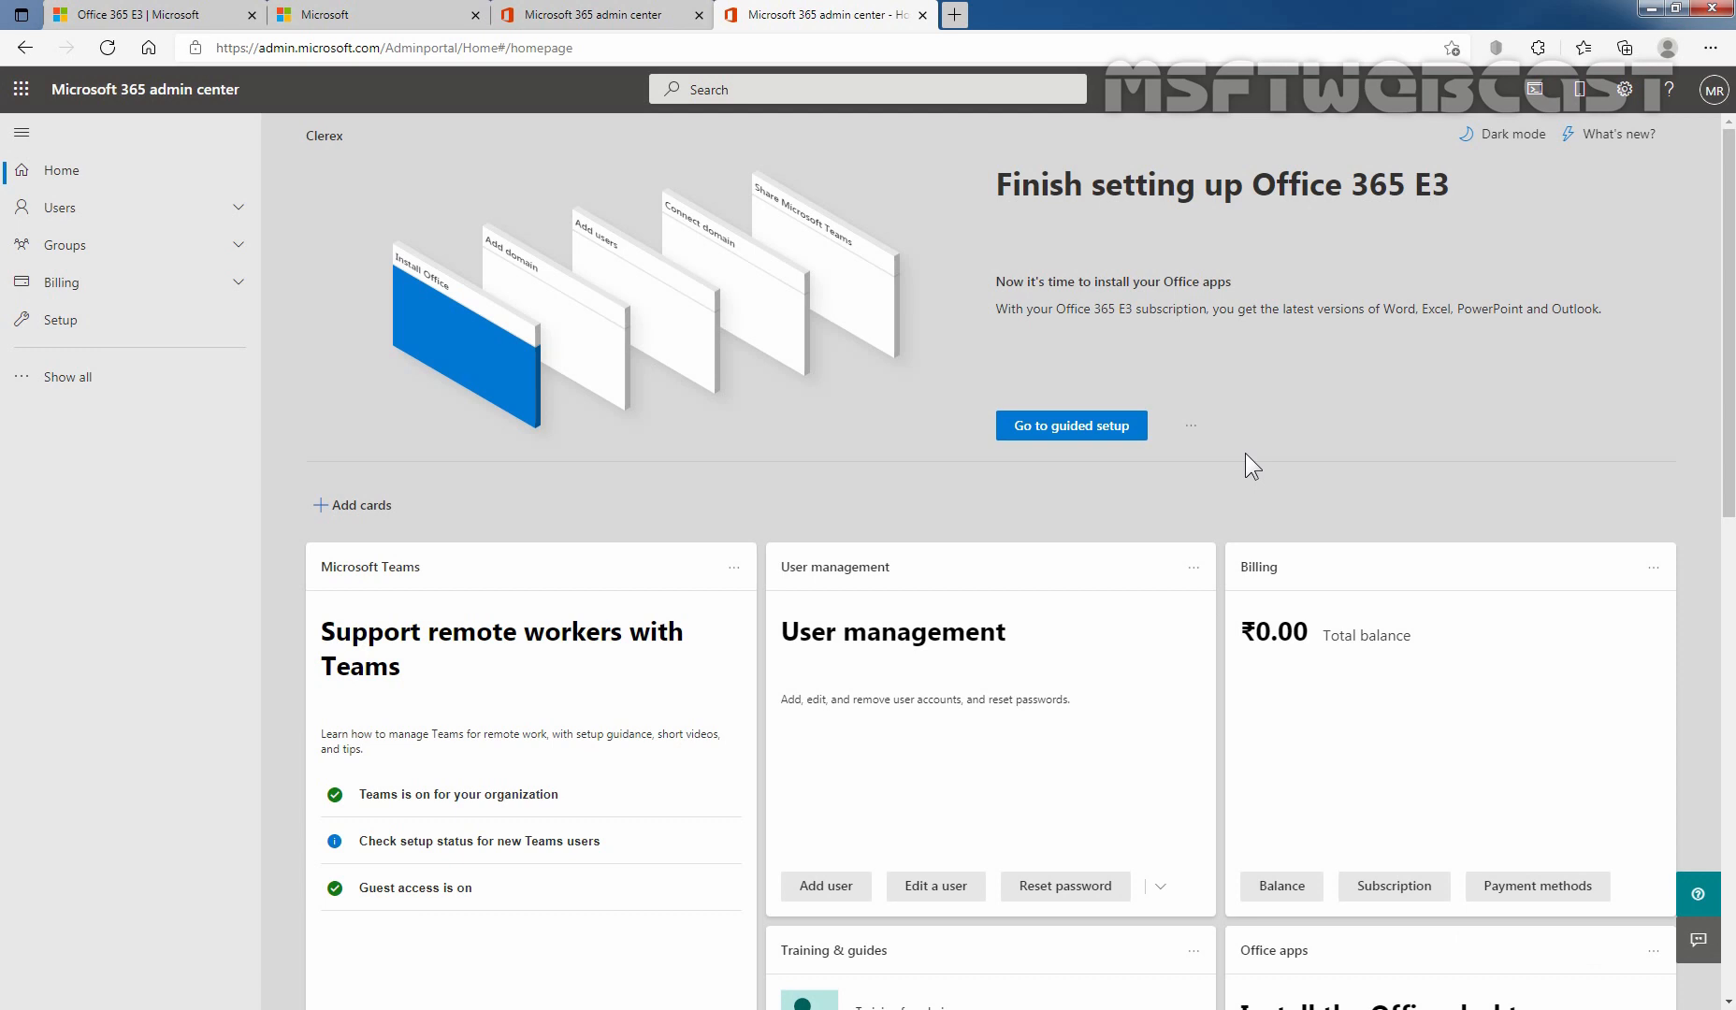
In the setup wizard, skip Install Office and choose 'No, use default domain' for clerex.onmicrosoft.com.
{"action": "left_click", "coordinate": [618, 7]}
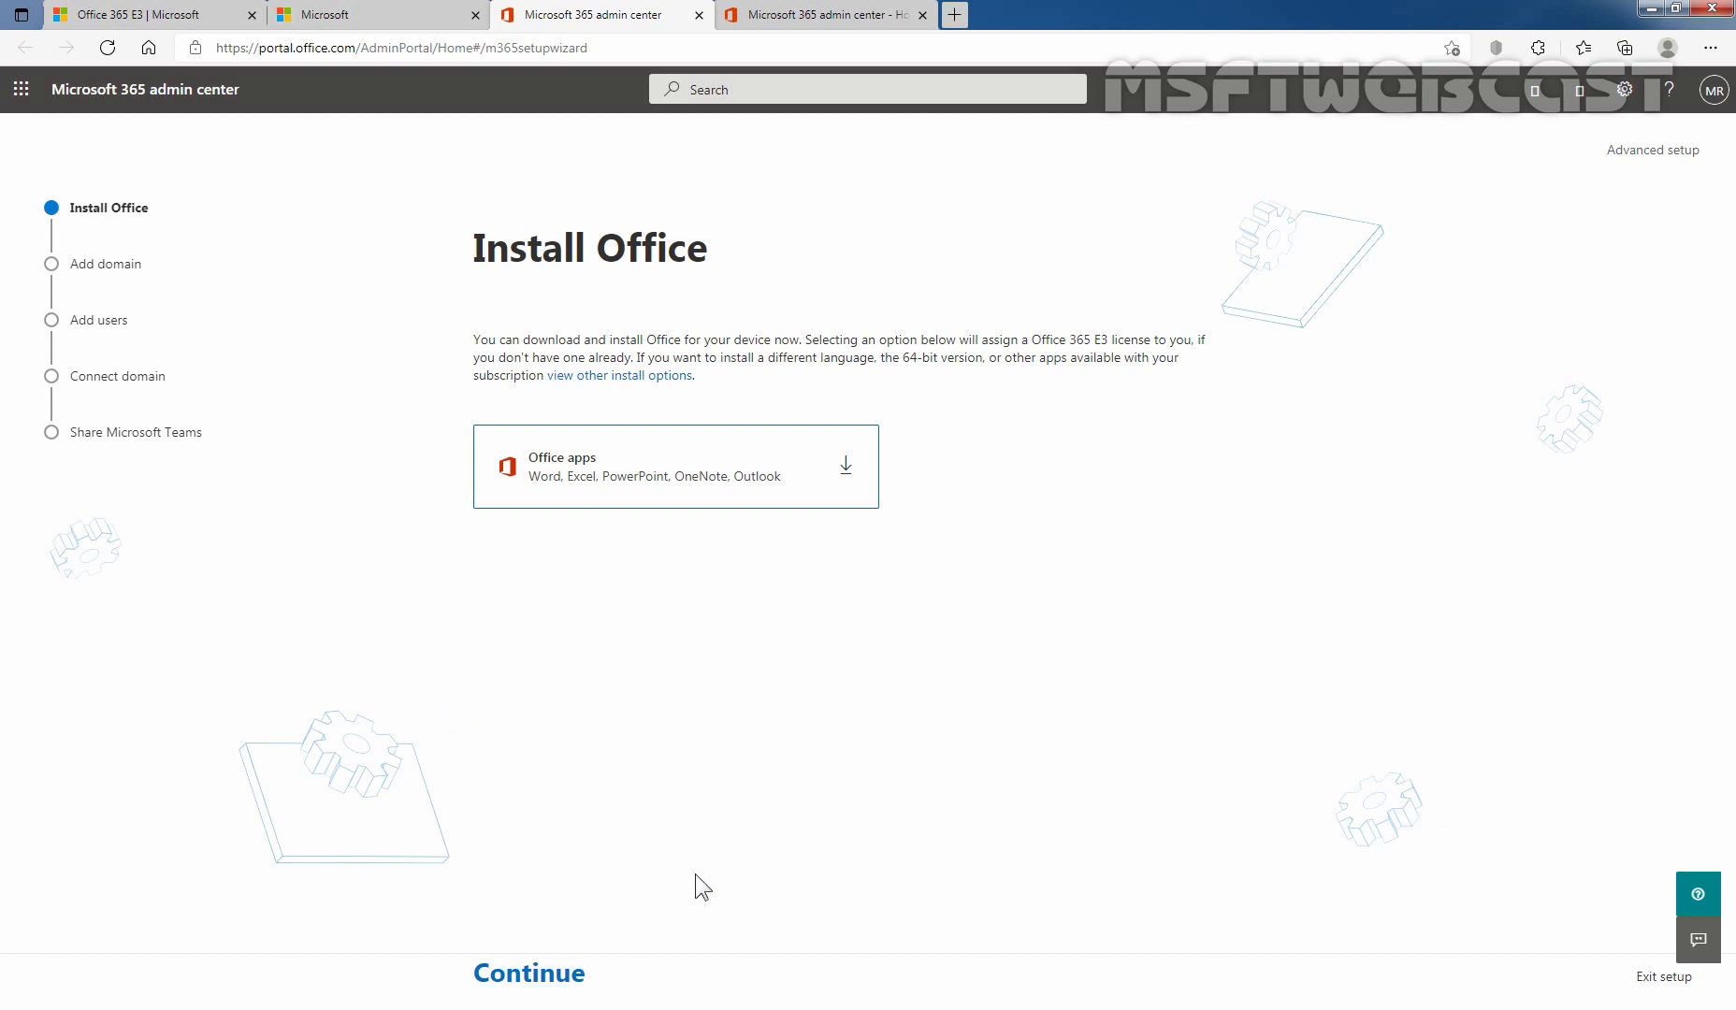
{"action": "left_click", "coordinate": [513, 977]}
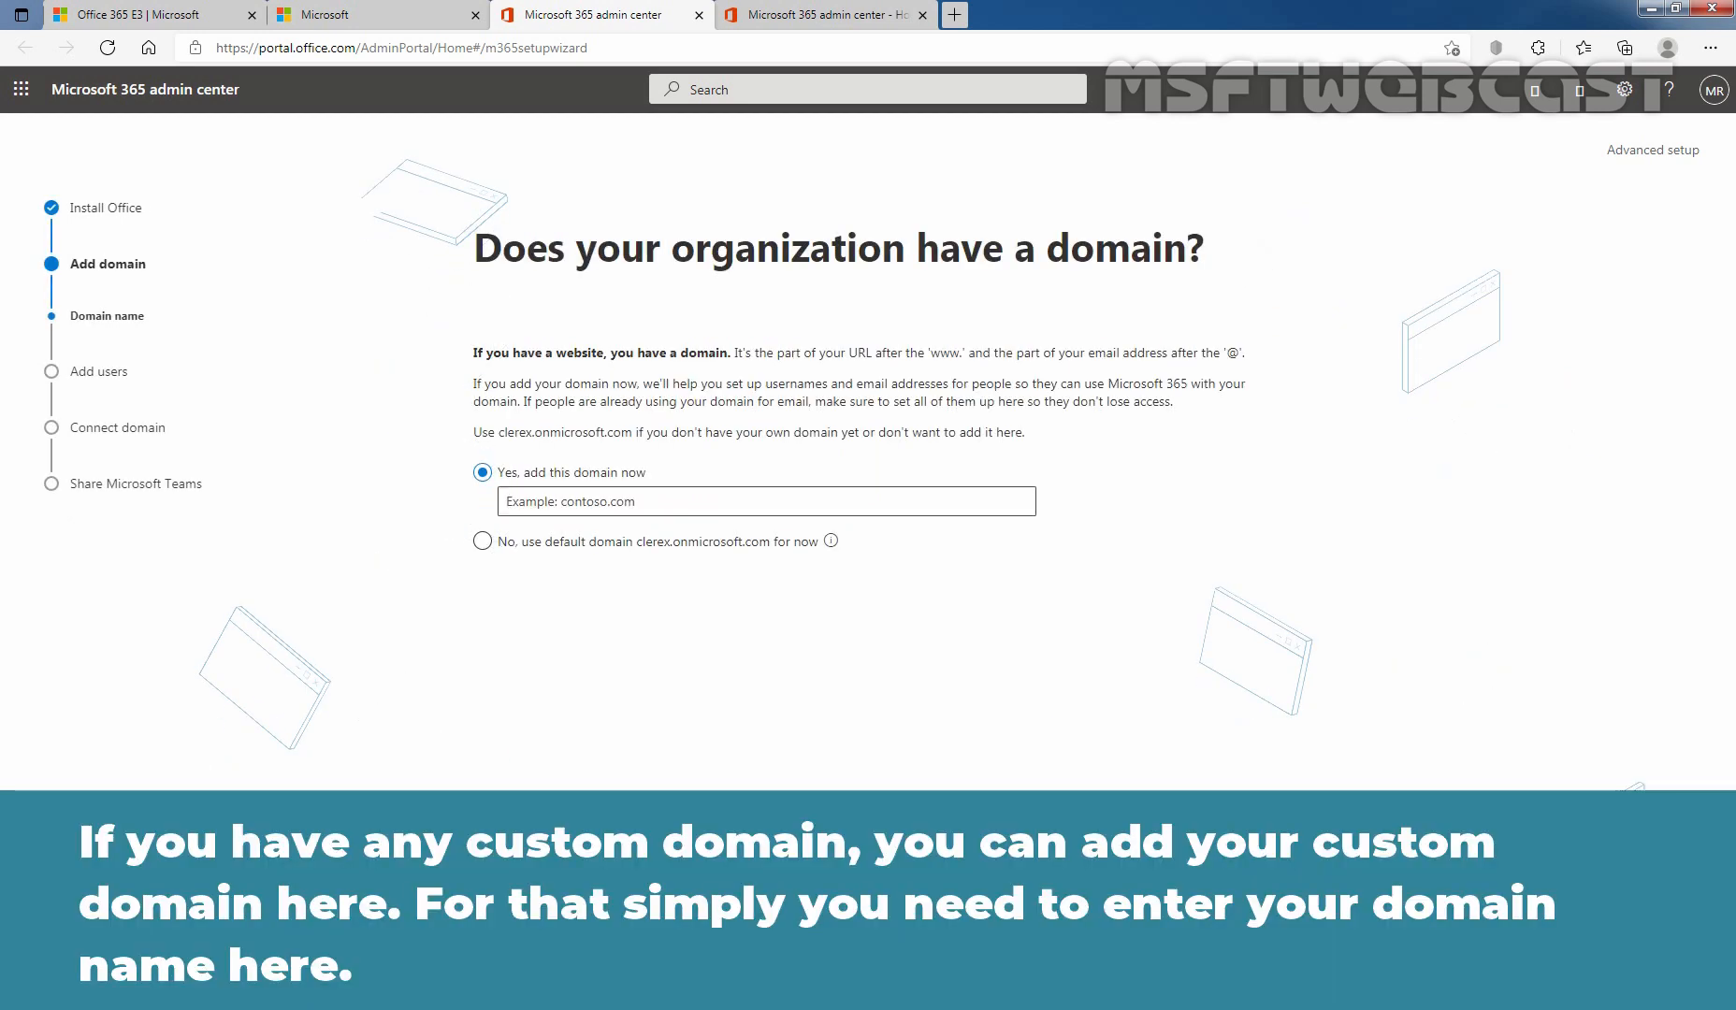
{"action": "left_click", "coordinate": [545, 501]}
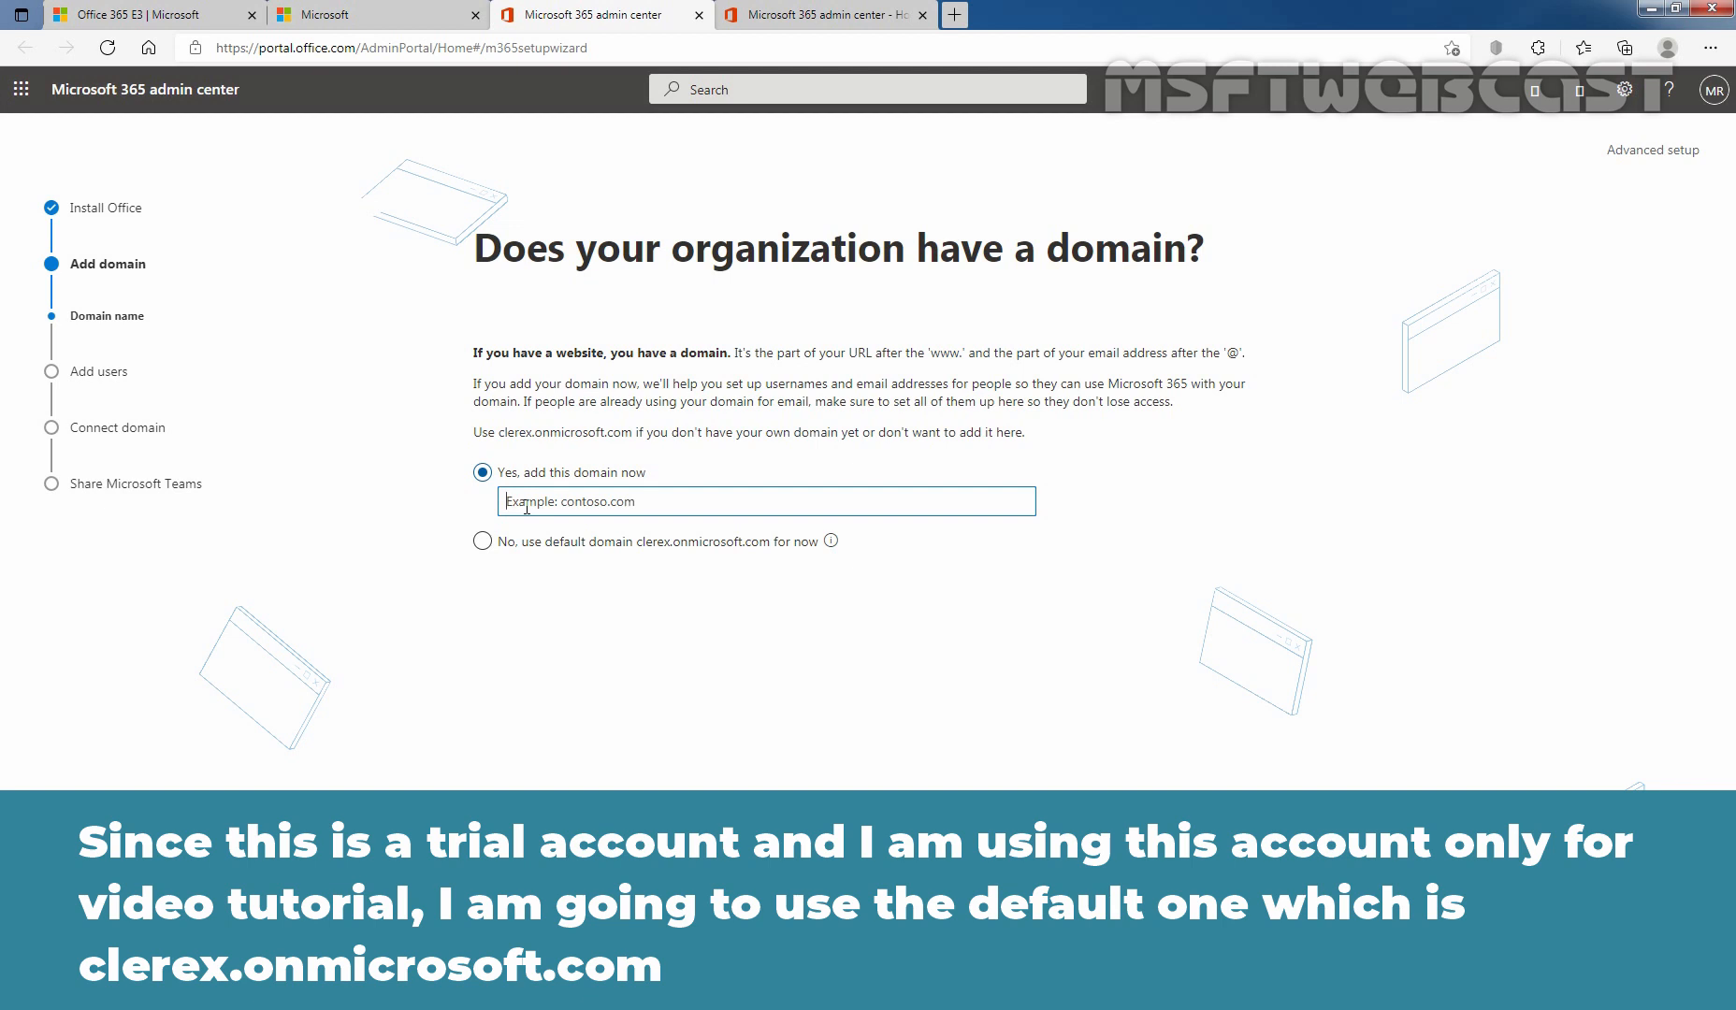
{"action": "left_click", "coordinate": [490, 542]}
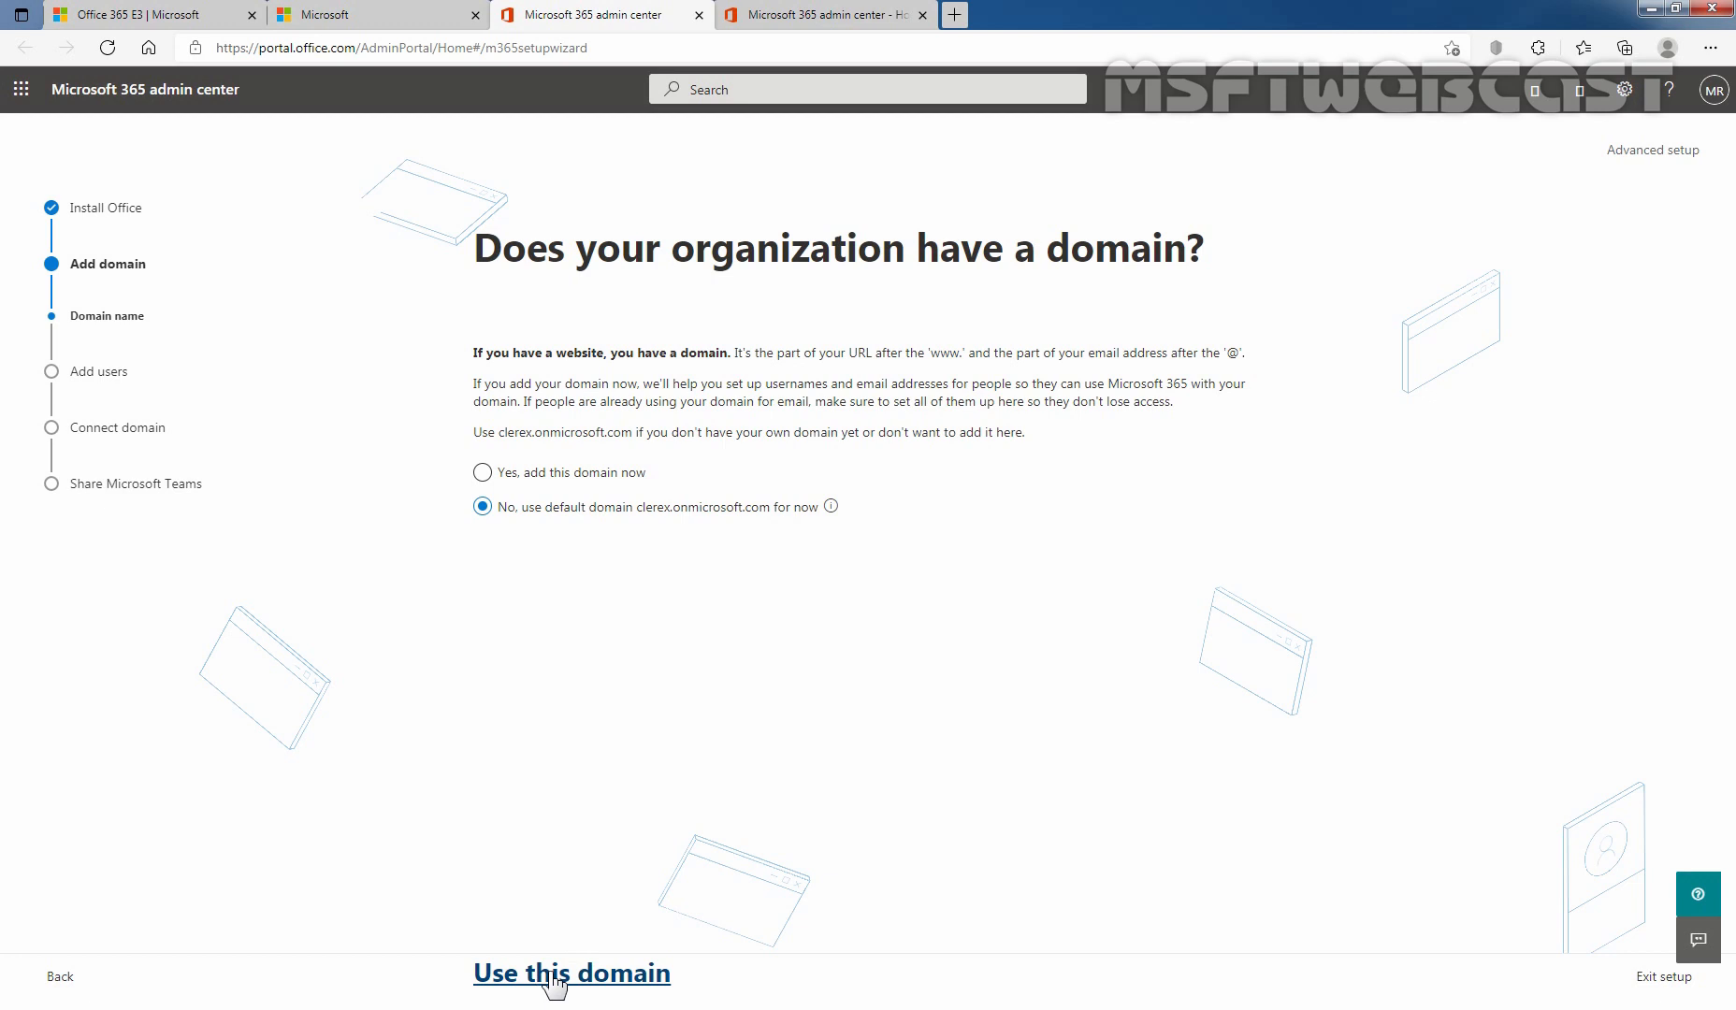
{"action": "left_click", "coordinate": [555, 978]}
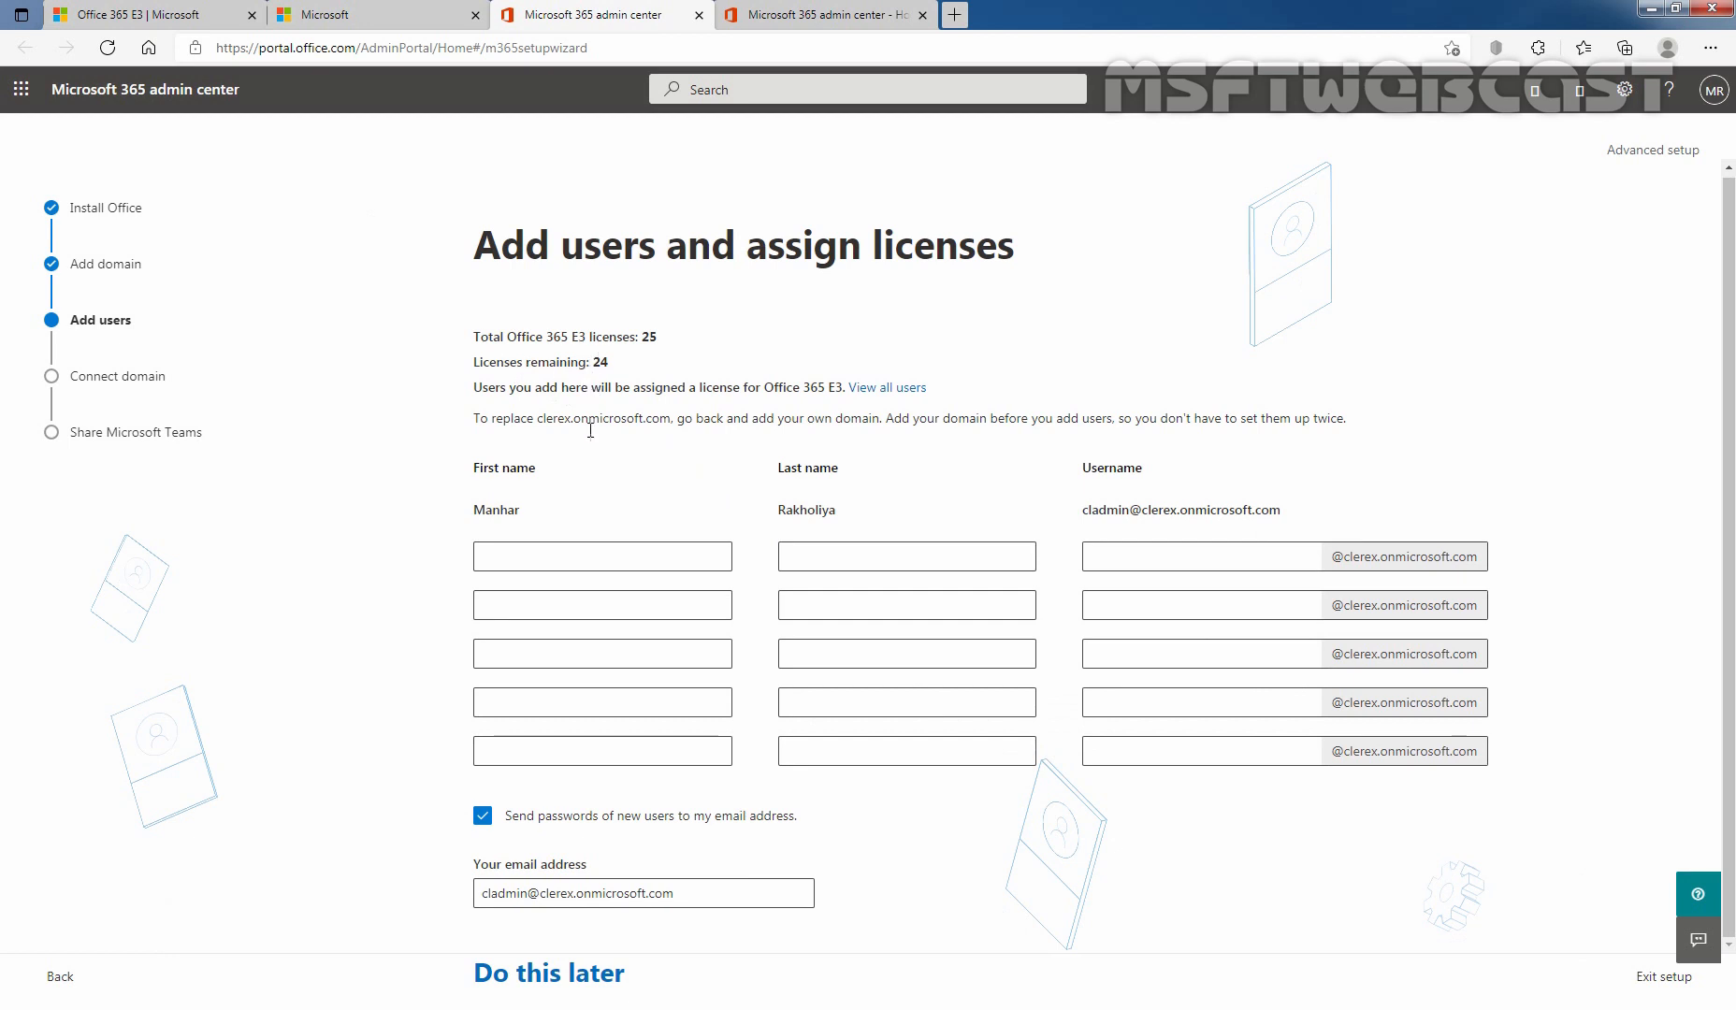
Skip adding users, keep the onmicrosoft.com domain, and pass the Microsoft Teams step to complete setup.
{"action": "mouse_move", "coordinate": [571, 556]}
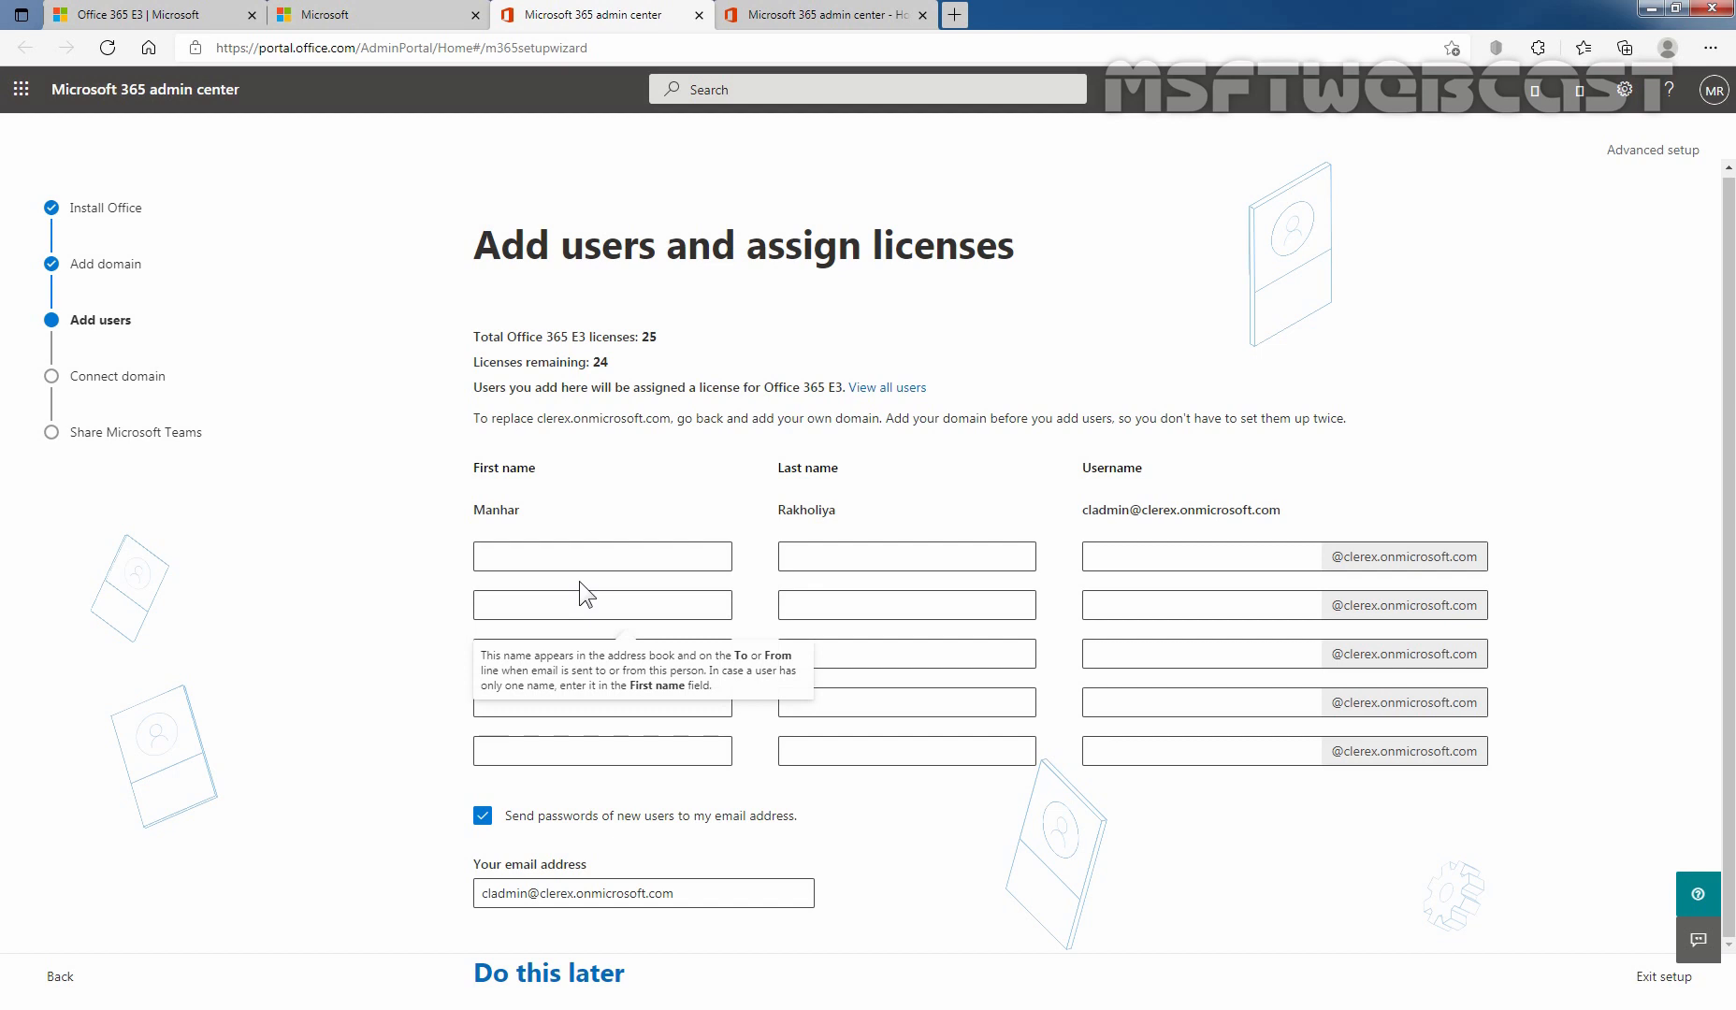
{"action": "left_click", "coordinate": [550, 975]}
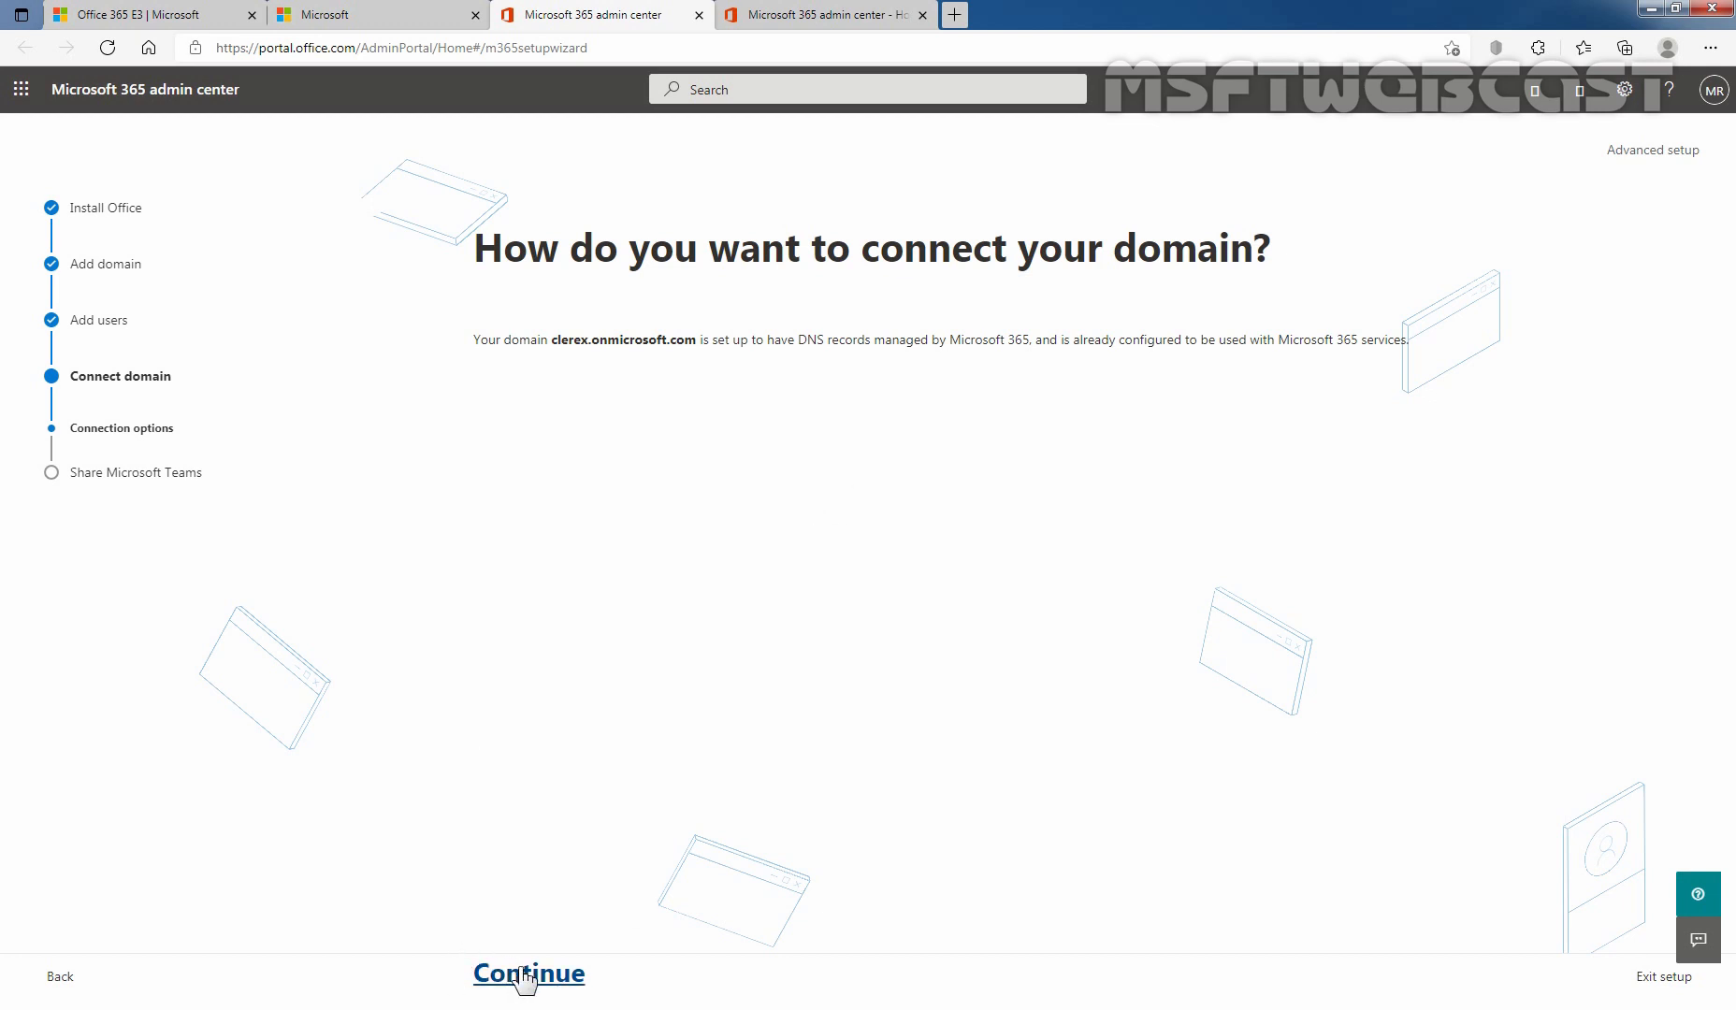
{"action": "left_click", "coordinate": [525, 977]}
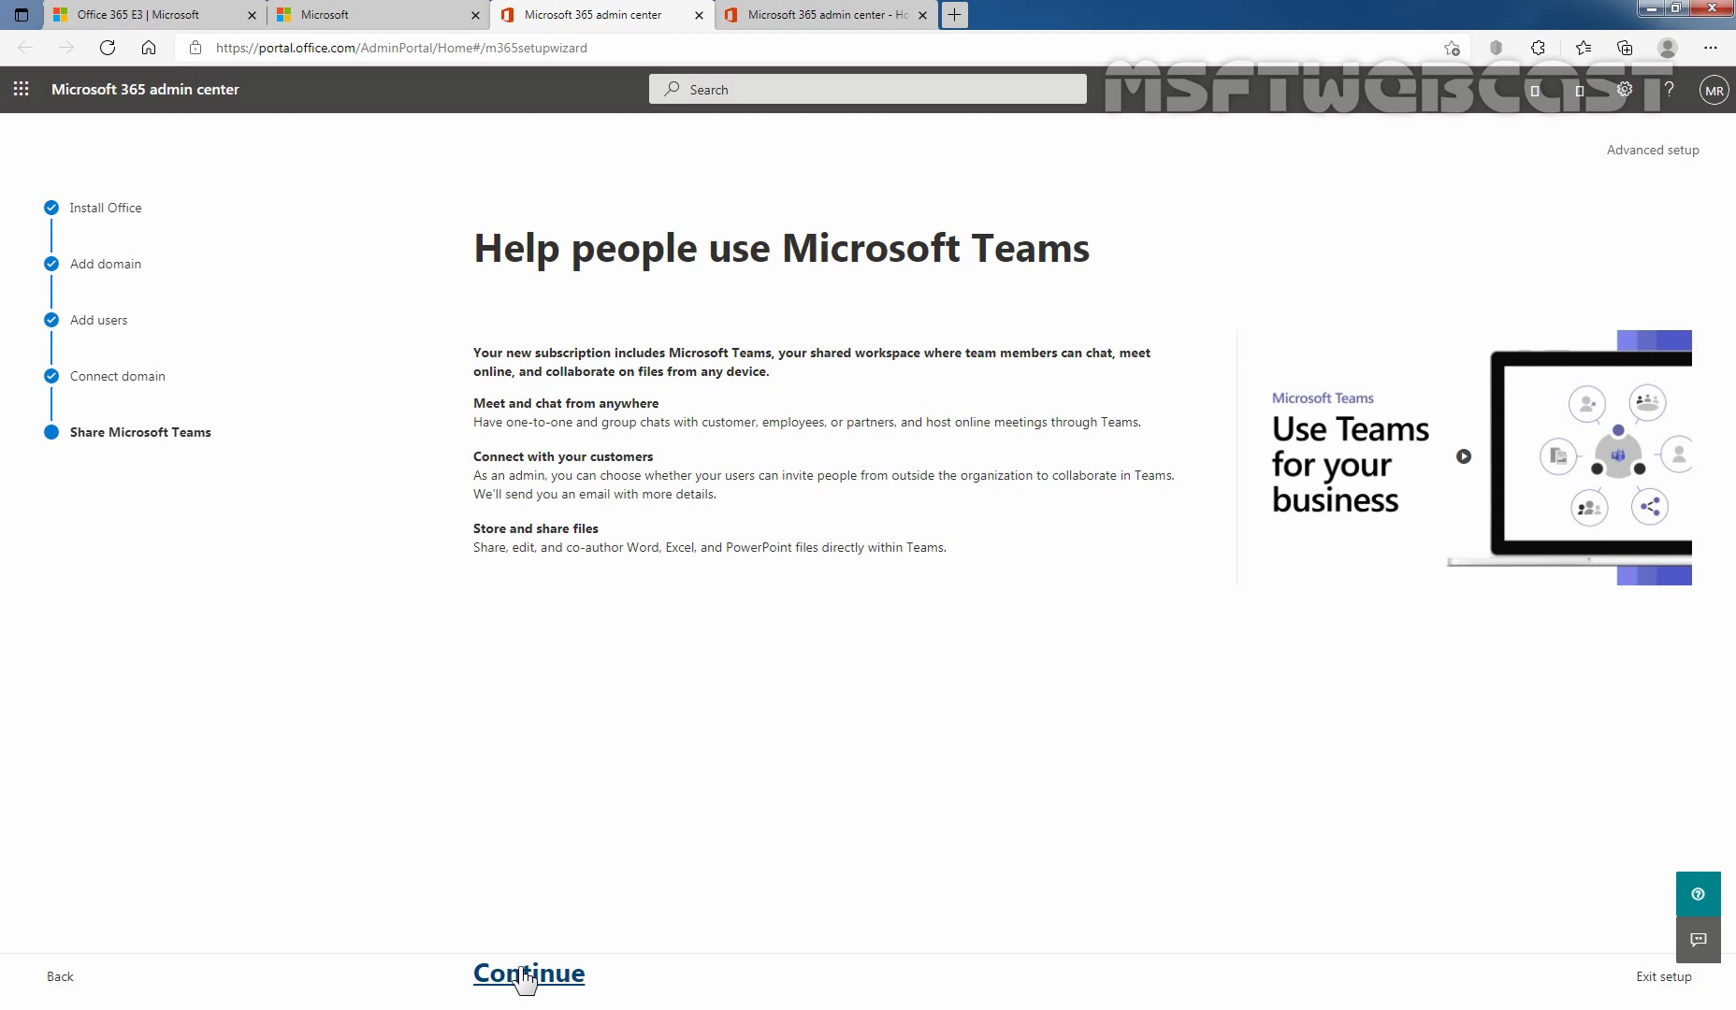
{"action": "left_click", "coordinate": [524, 975]}
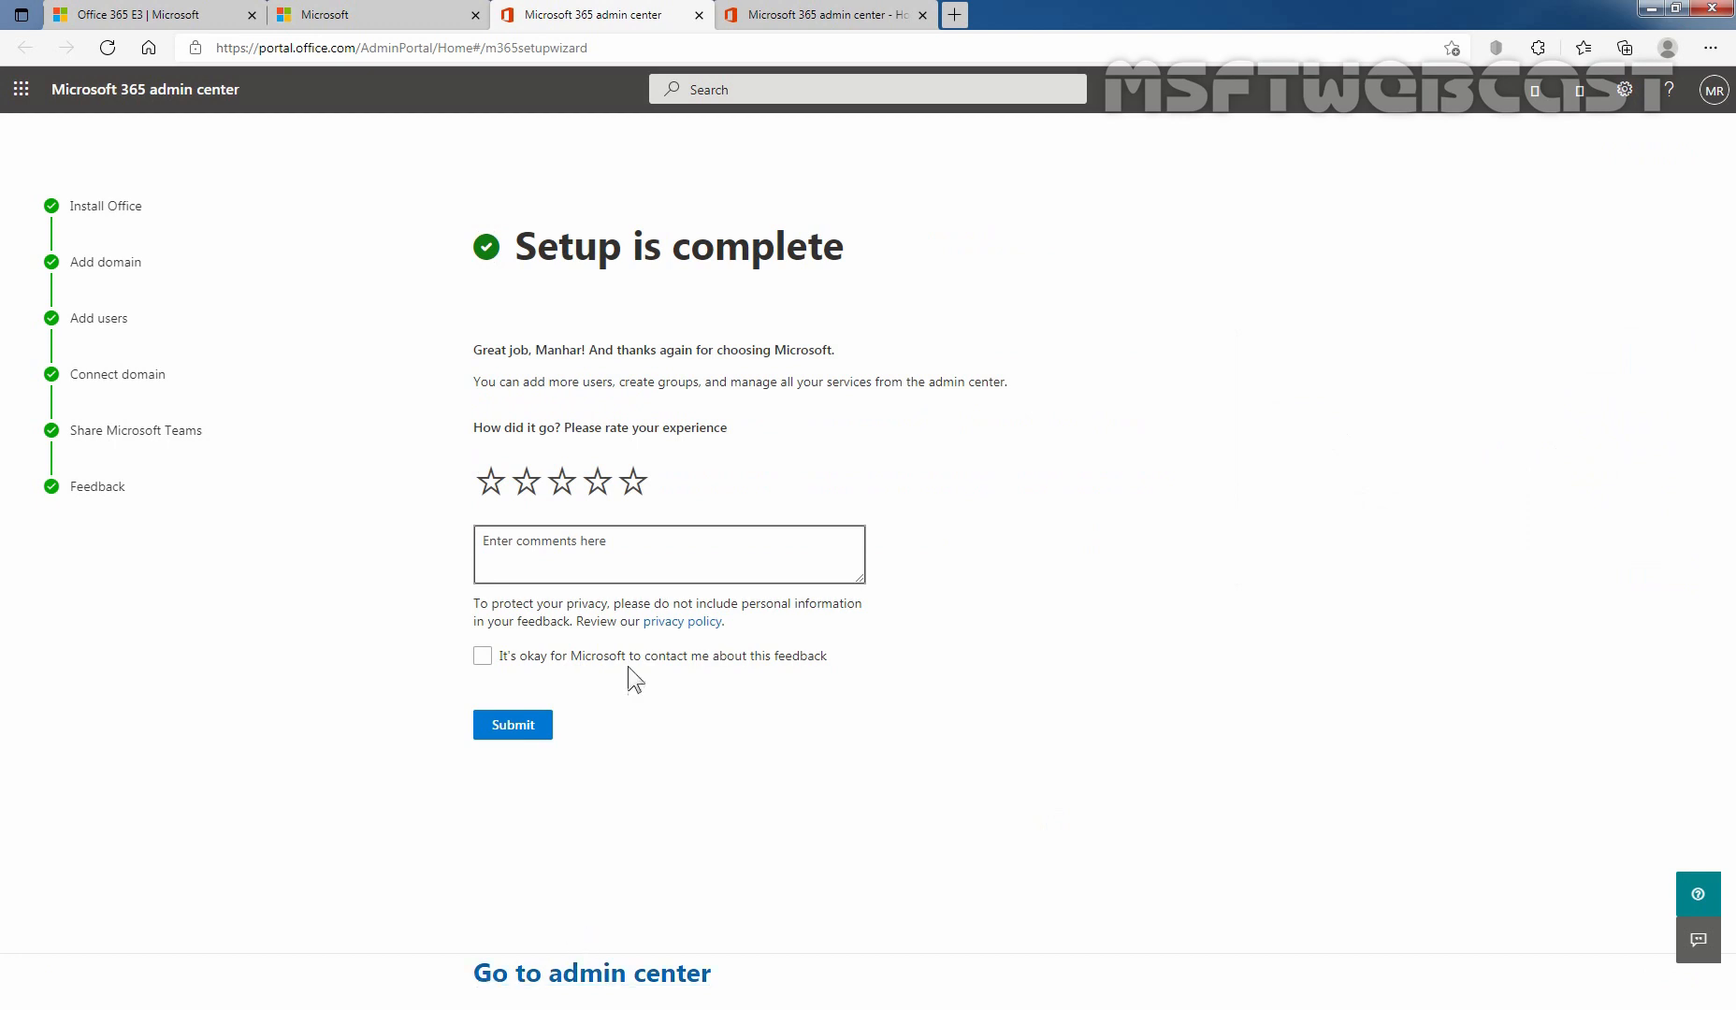
Rate the setup five stars, submit the feedback, and return to the admin center home page.
{"action": "left_click", "coordinate": [633, 482]}
{"action": "left_click", "coordinate": [520, 730]}
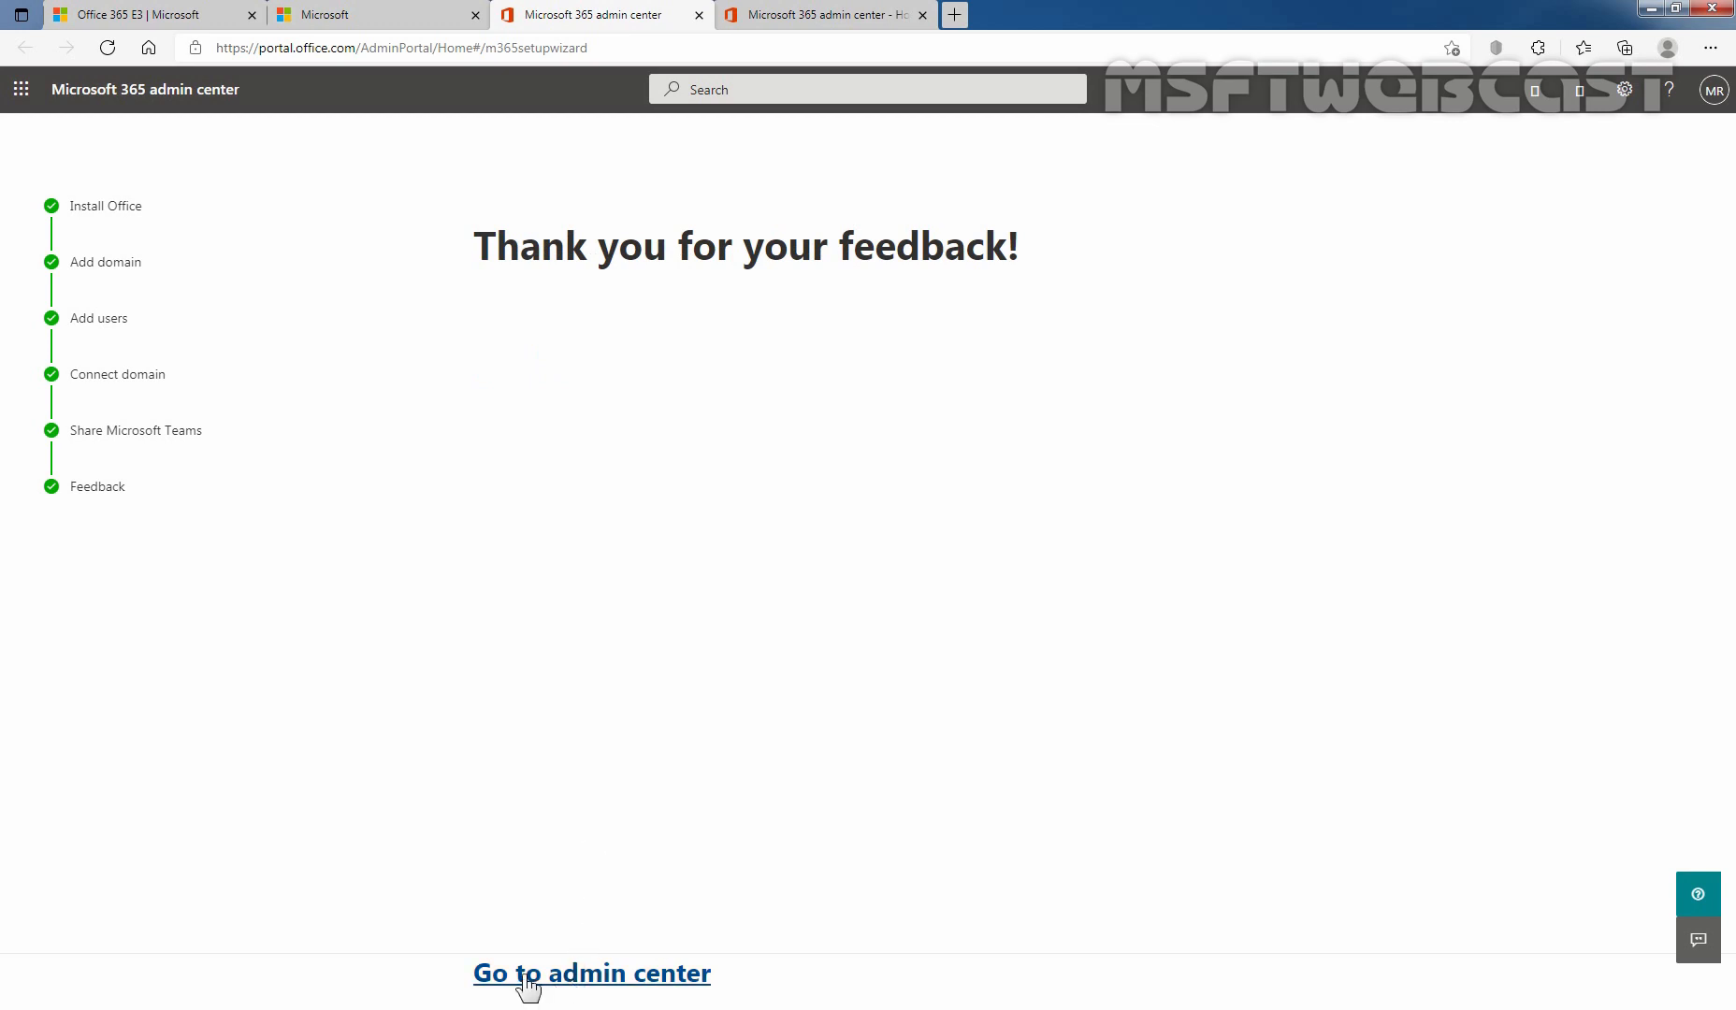
{"action": "left_click", "coordinate": [608, 974]}
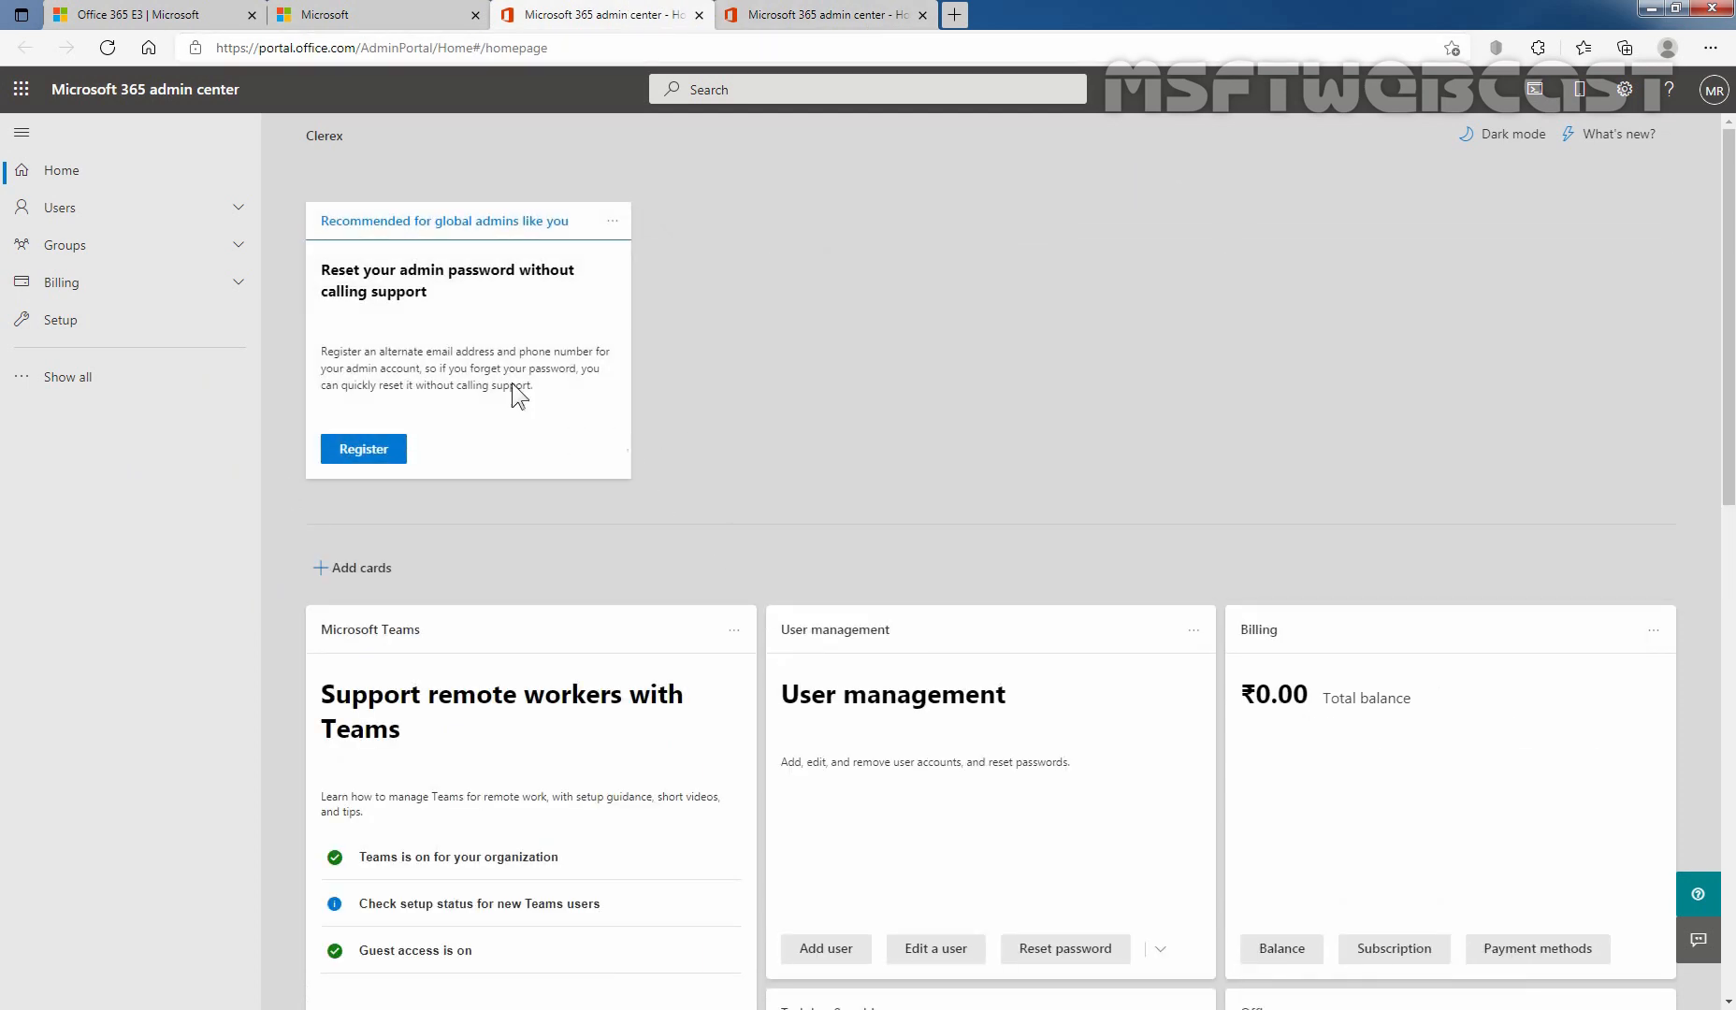
Check Billing > Your products for an active Office 365 E3 Trial with 25 licenses, then show all navigation.
{"action": "left_click", "coordinate": [85, 284]}
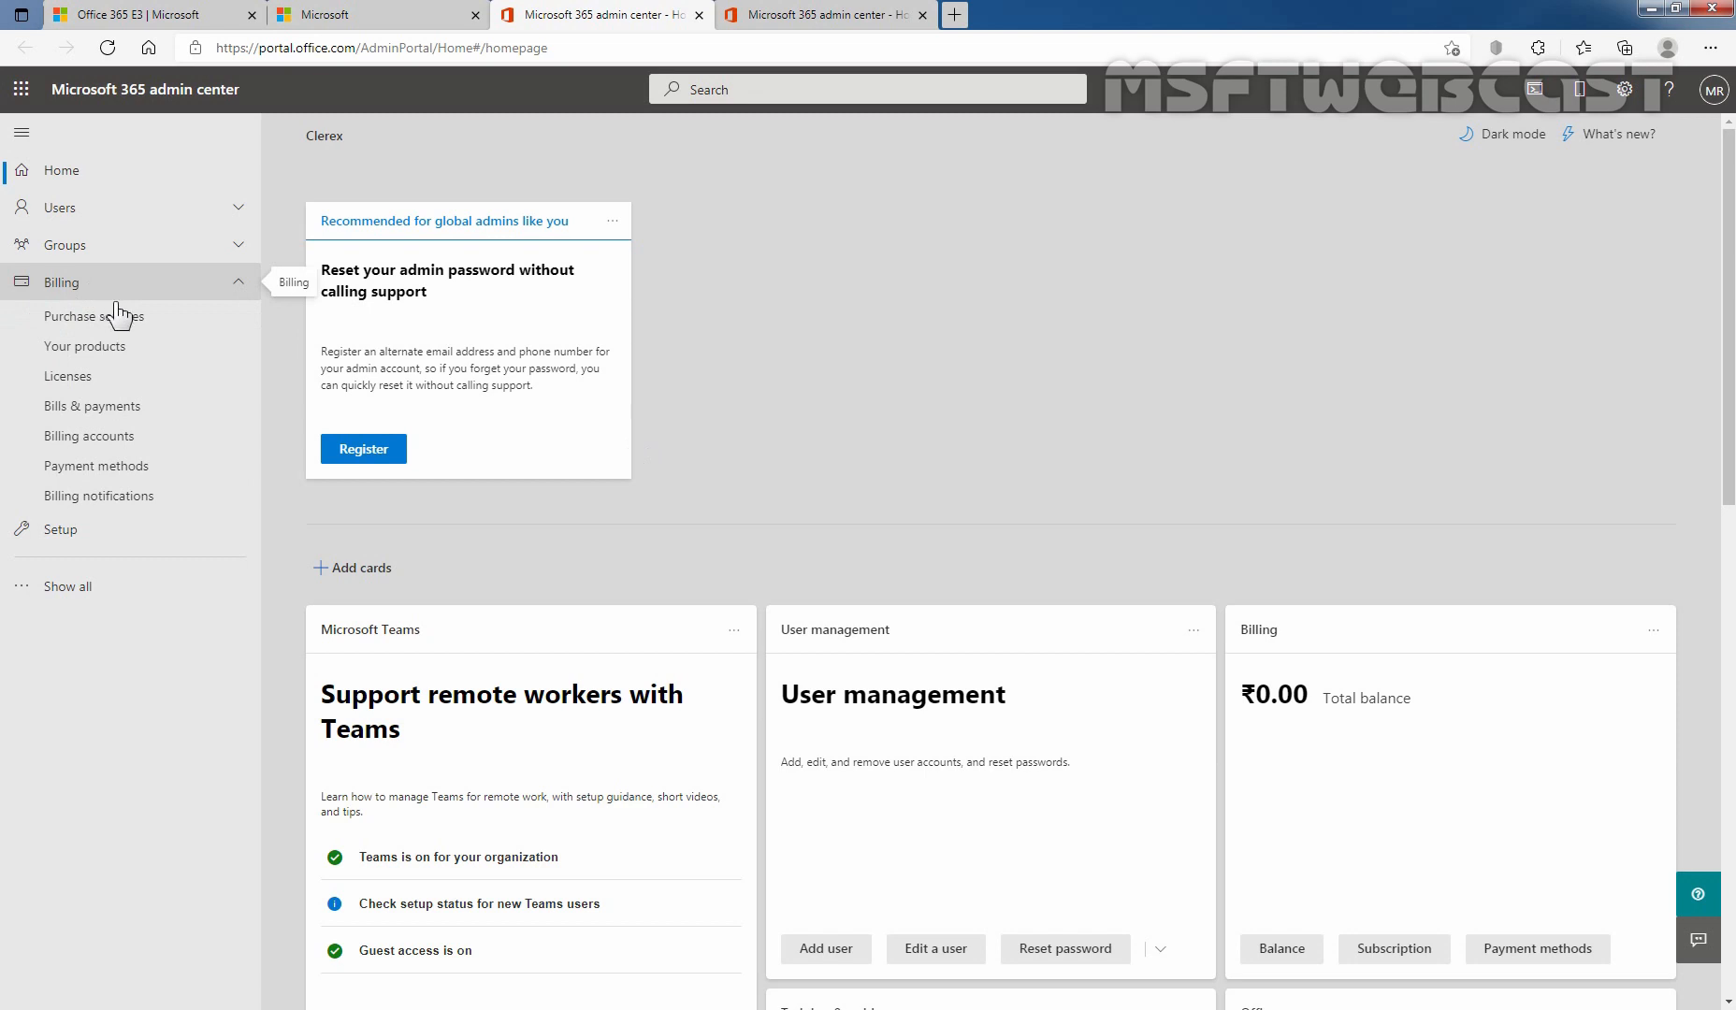
{"action": "left_click", "coordinate": [78, 348]}
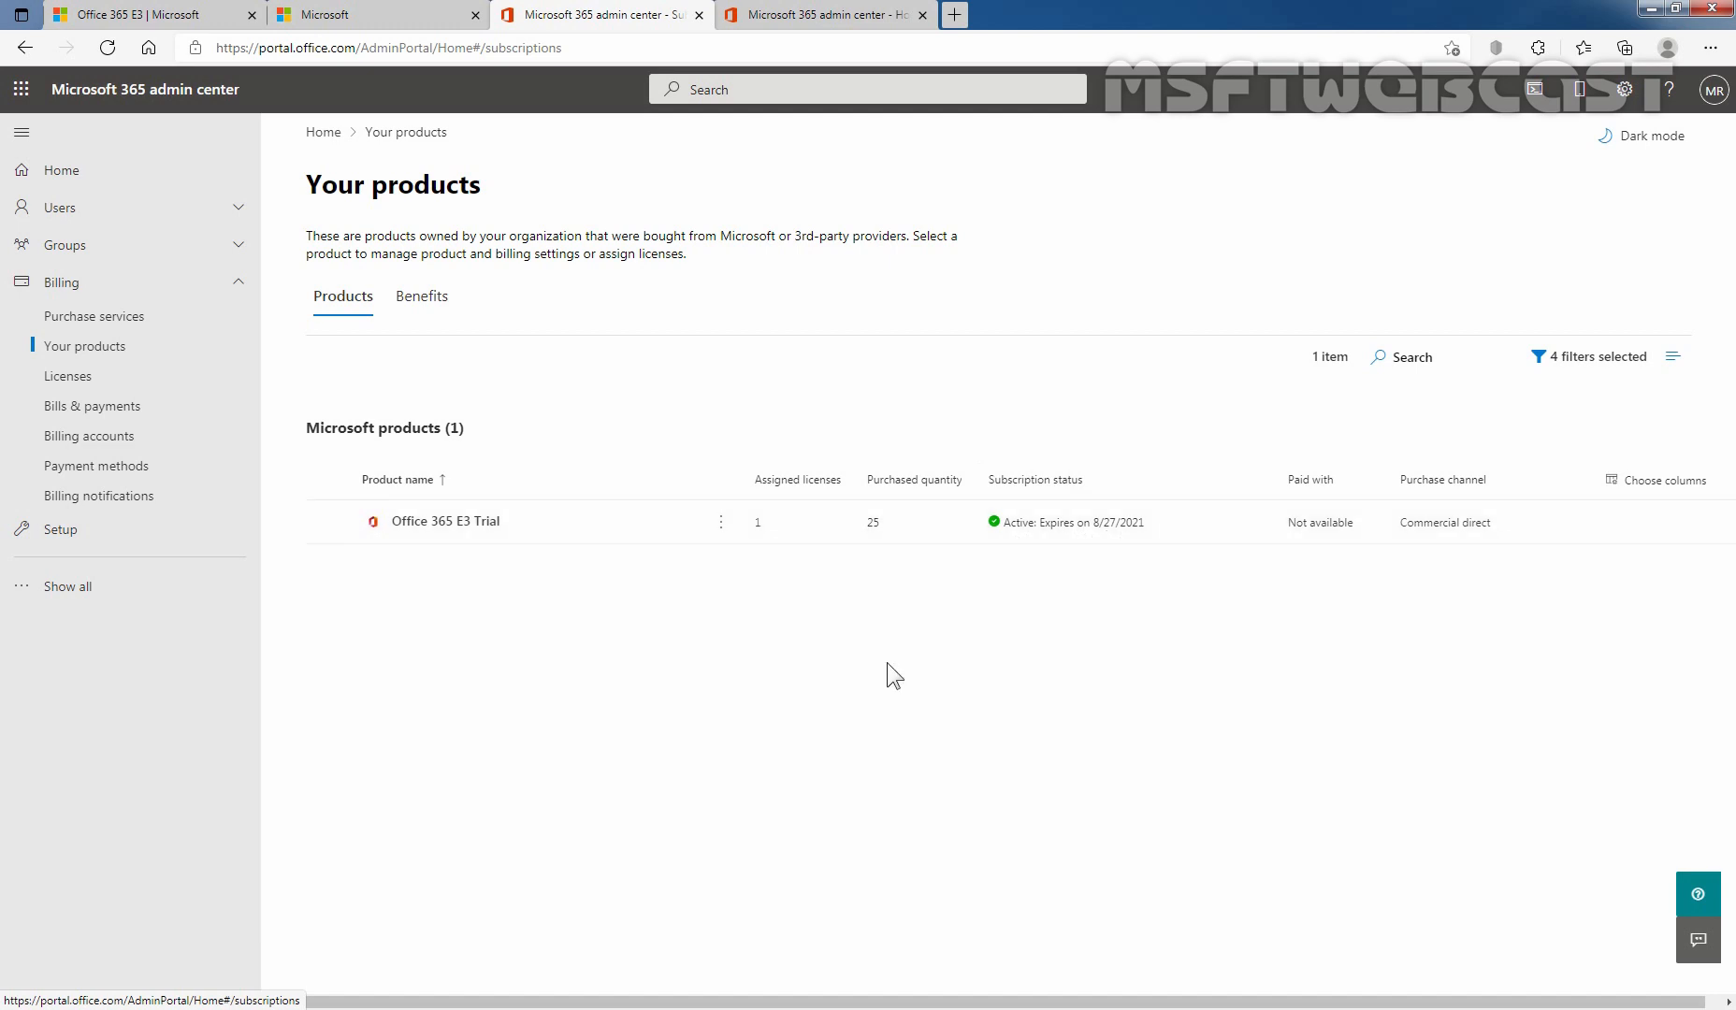
{"action": "left_click", "coordinate": [77, 587]}
{"action": "scroll", "coordinate": [122, 645], "scroll_direction": "down", "scroll_amount": 2}
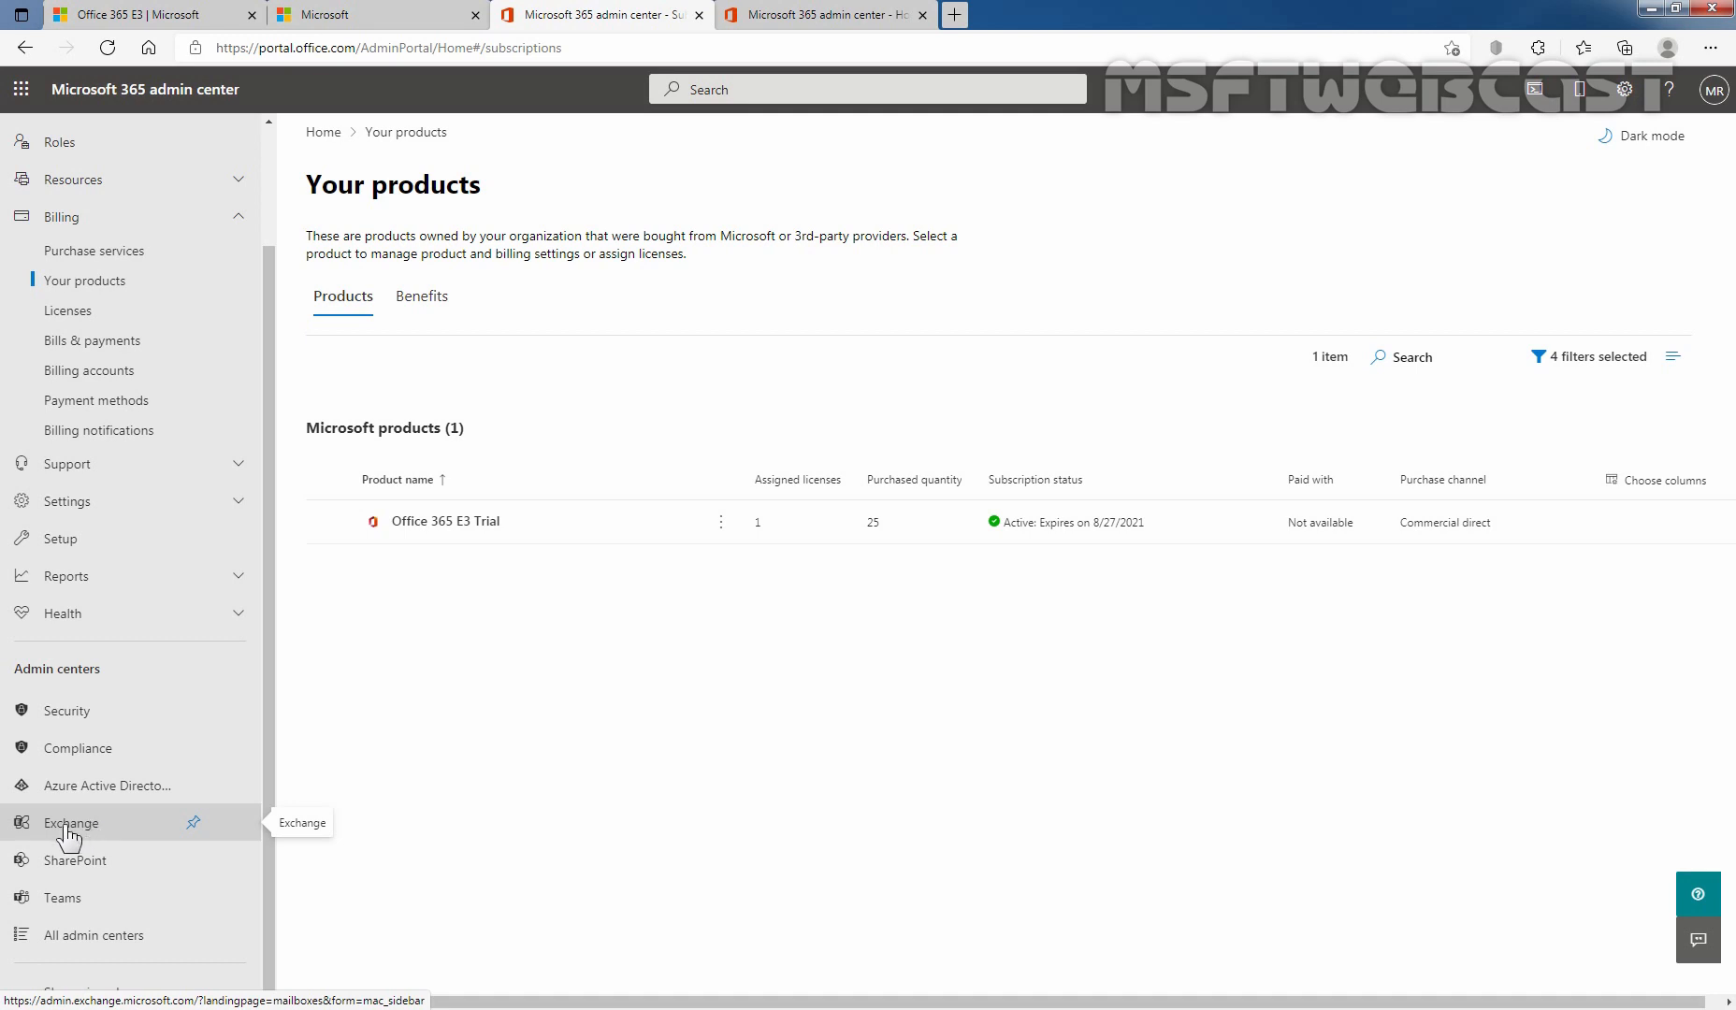
Open the Exchange admin center and dismiss the new-menu tip to view the clerex.onmicrosoft.com mailbox.
{"action": "left_click", "coordinate": [68, 825]}
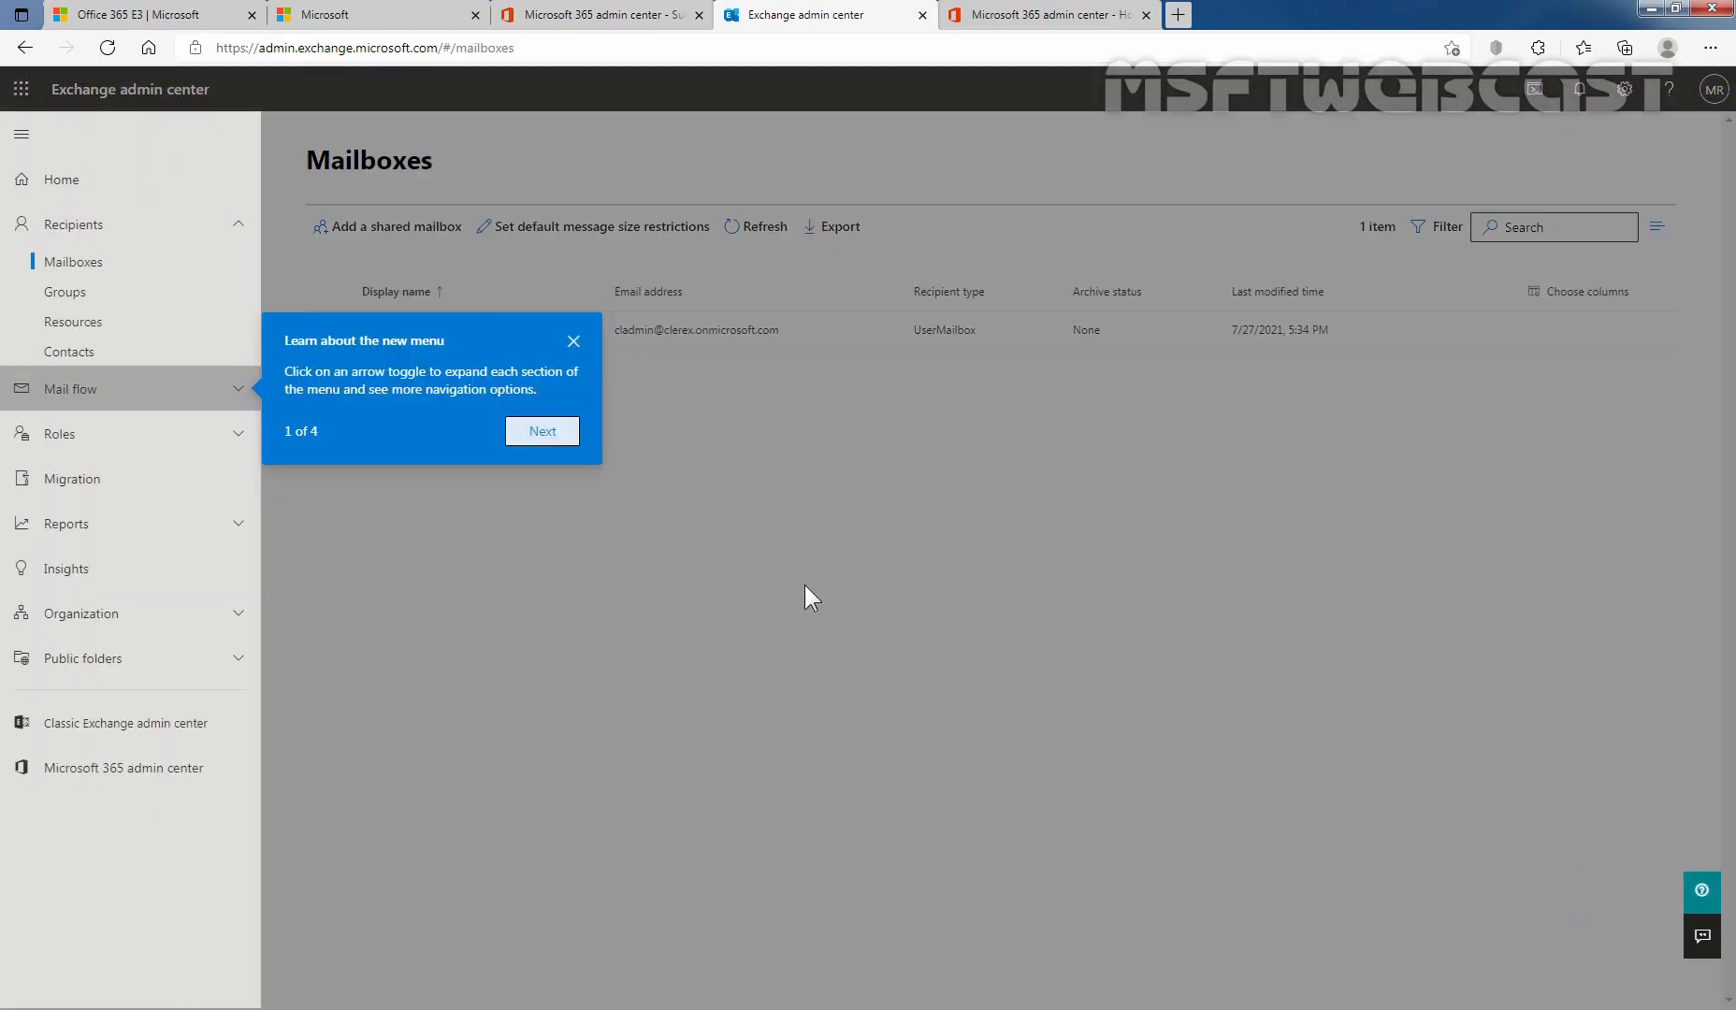
{"action": "left_click", "coordinate": [573, 341]}
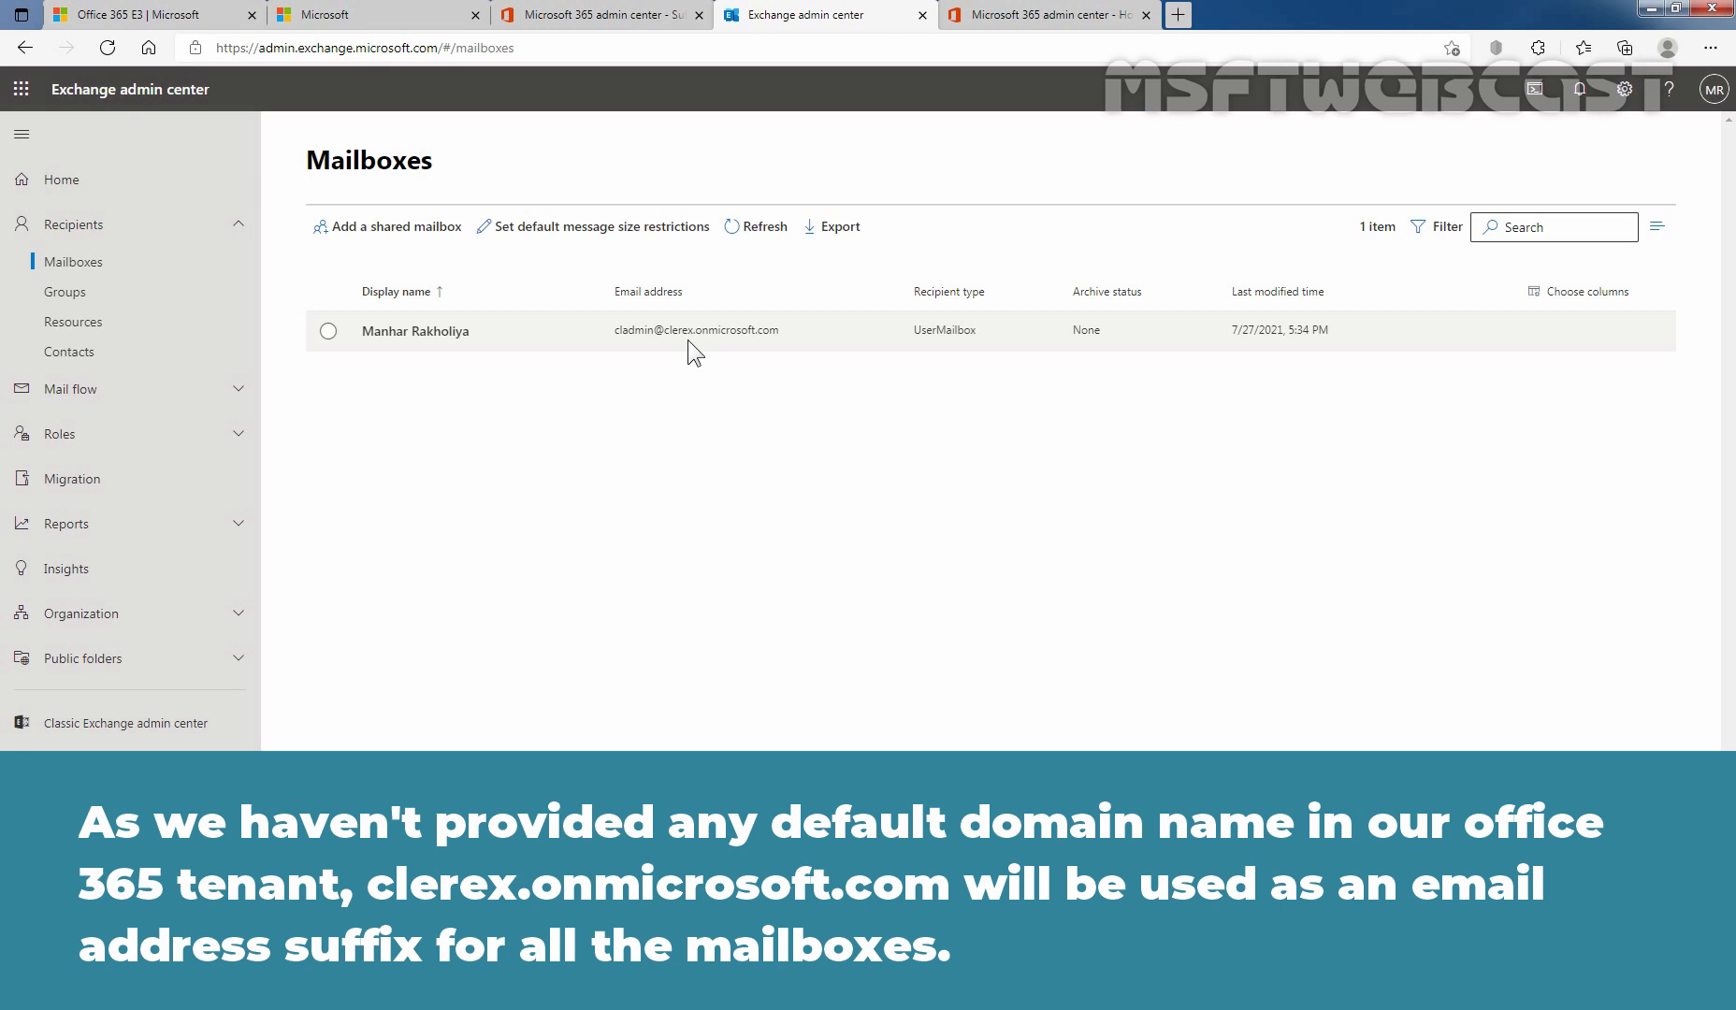
Close the Exchange admin center tab and the duplicate admin center Home tab.
{"action": "left_click", "coordinate": [922, 15]}
{"action": "left_click", "coordinate": [923, 14]}
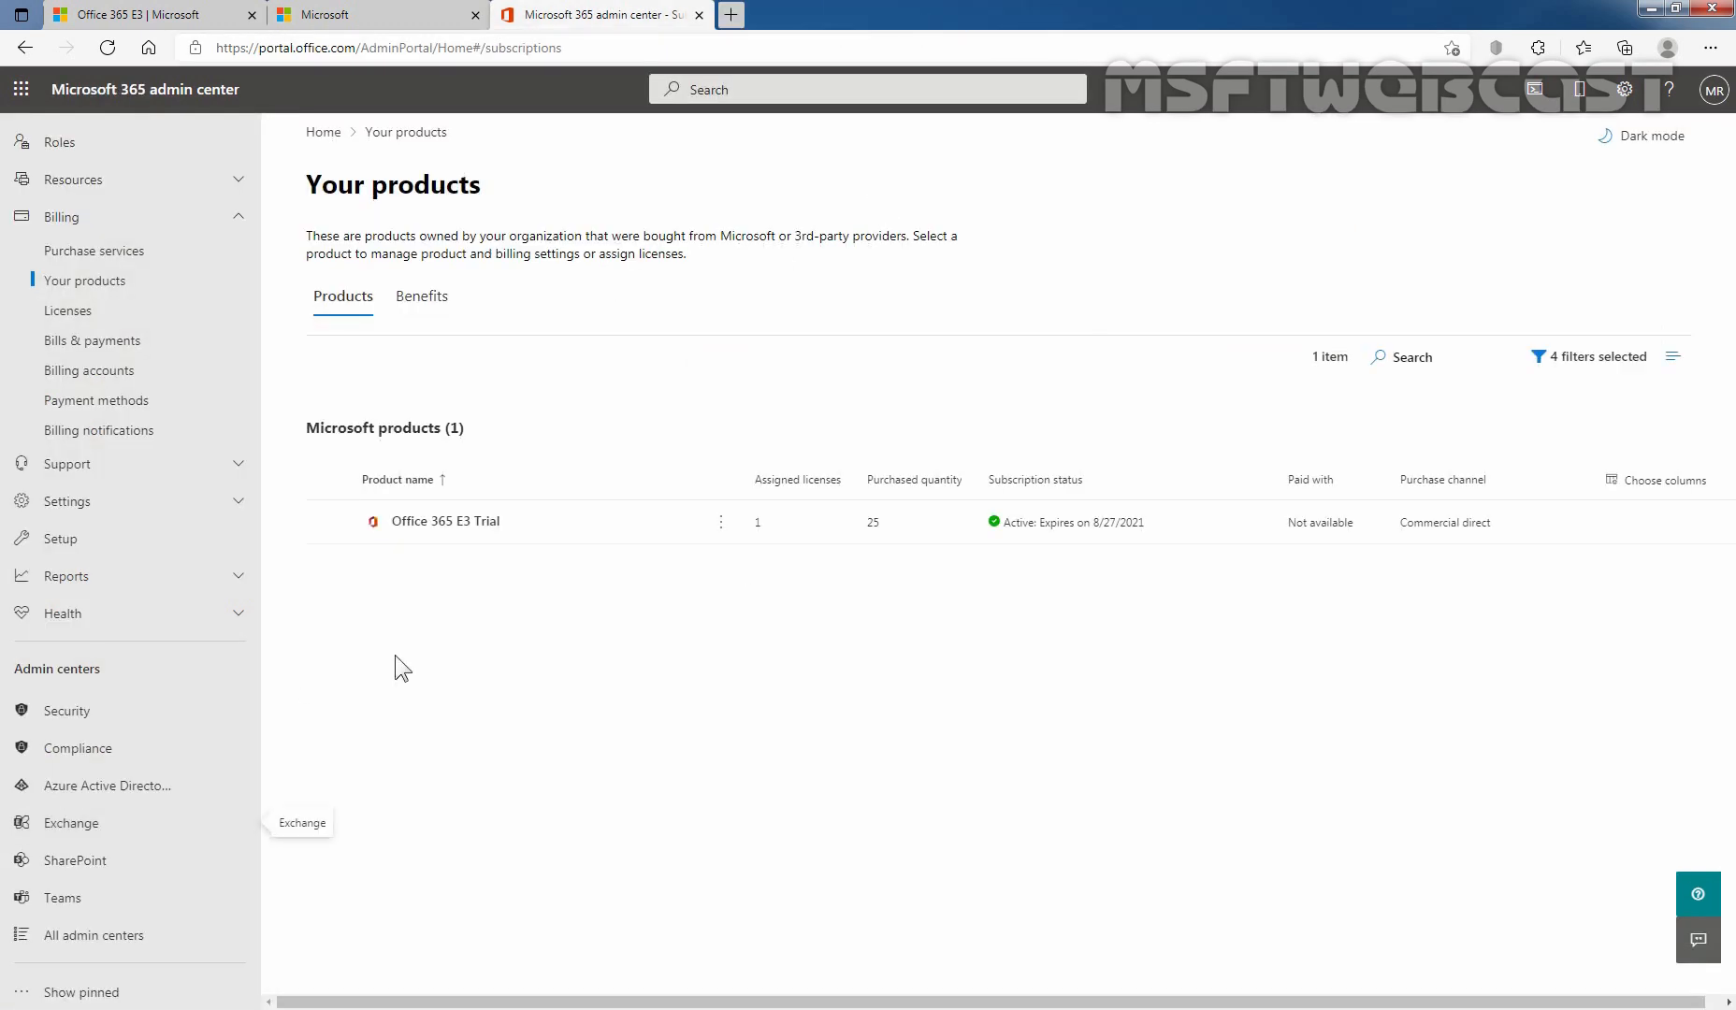